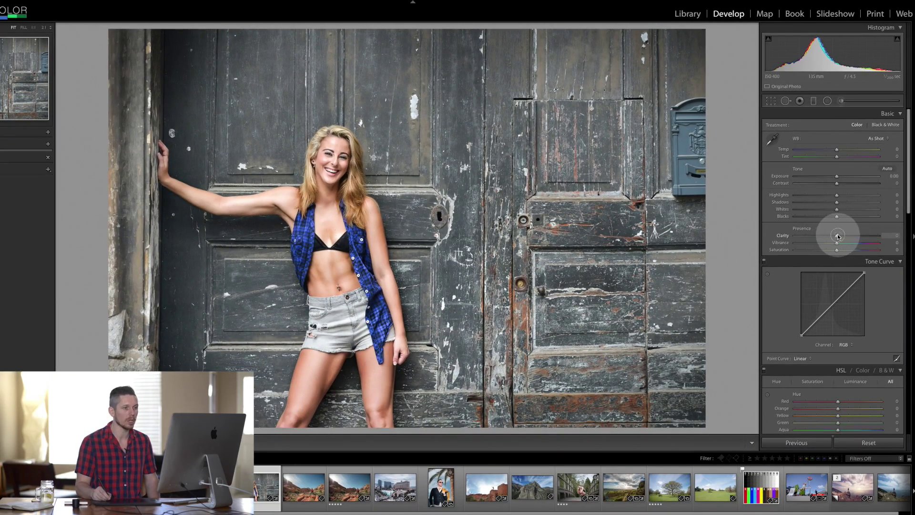
# Try Clarity at +100 and −100 on the portrait, and return it to 0.
pyautogui.moveTo(838, 236); pyautogui.dragTo(911, 235)
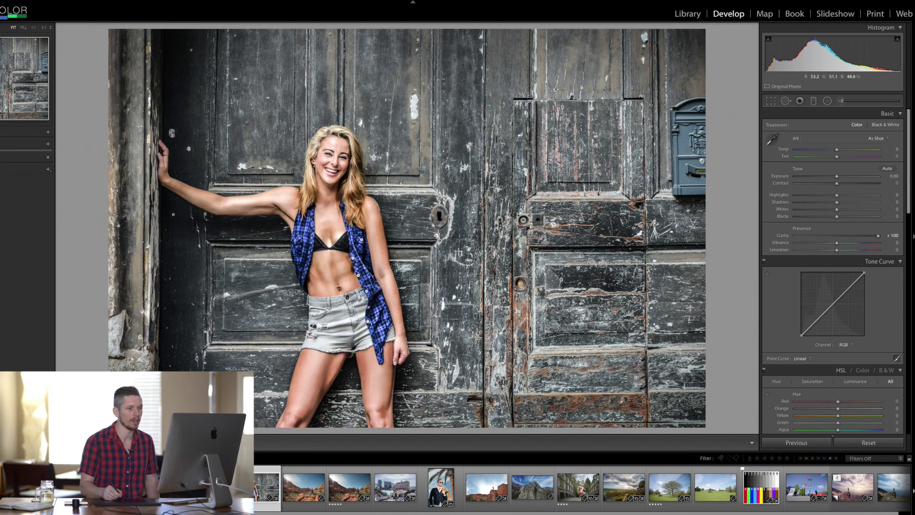
pyautogui.moveTo(877, 237); pyautogui.dragTo(761, 246)
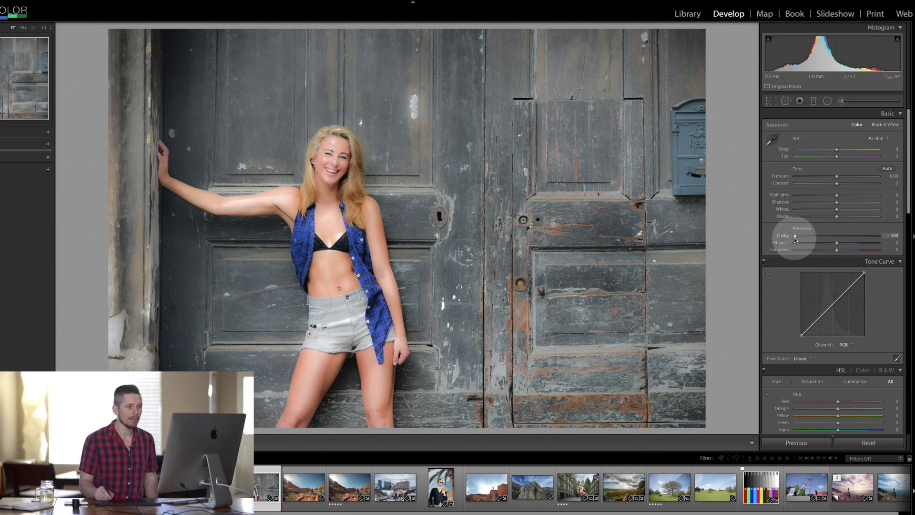
pyautogui.moveTo(805, 235); pyautogui.dragTo(842, 245)
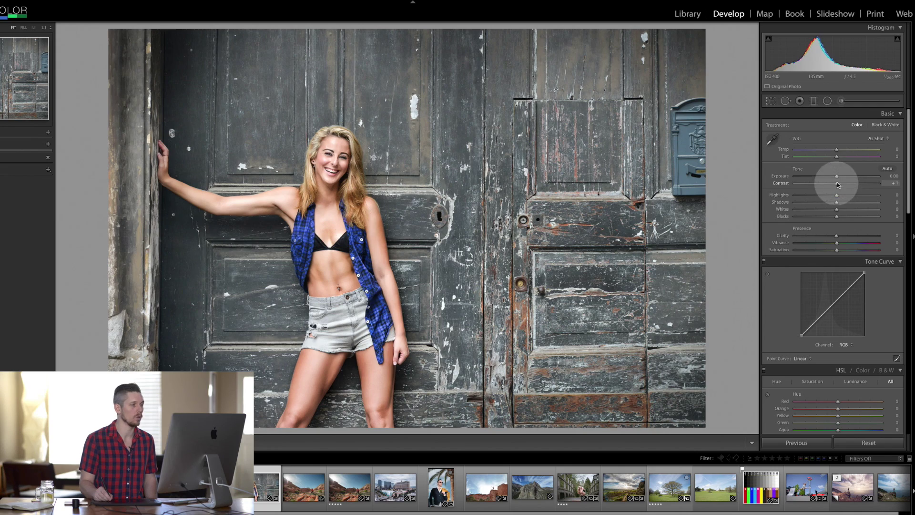
# Compare Contrast at +100 with Clarity at +100, resetting each to 0 after viewing its effect.
pyautogui.moveTo(838, 185); pyautogui.dragTo(879, 184)
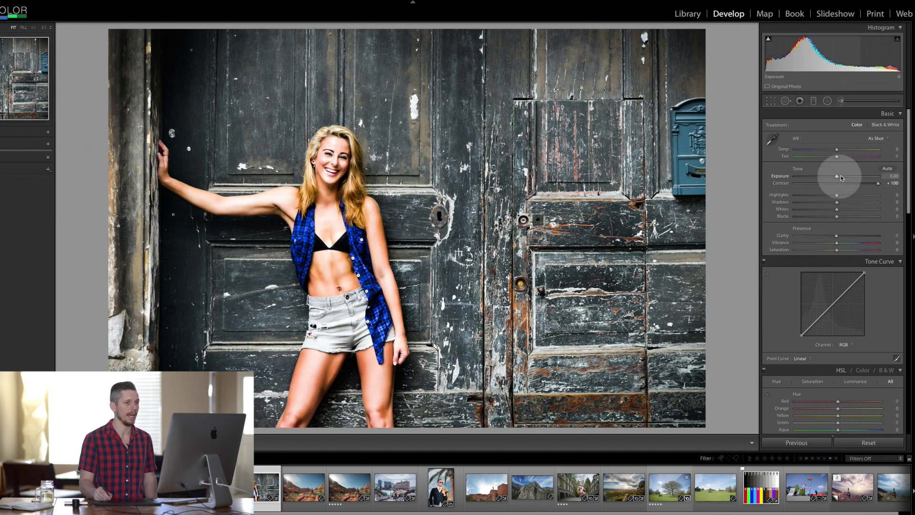
pyautogui.doubleClick(781, 183)
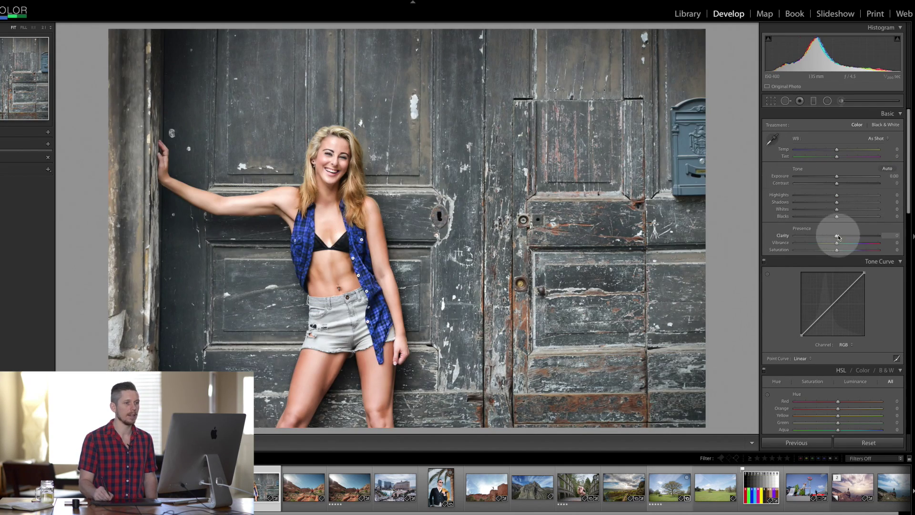
pyautogui.moveTo(838, 237); pyautogui.dragTo(900, 224)
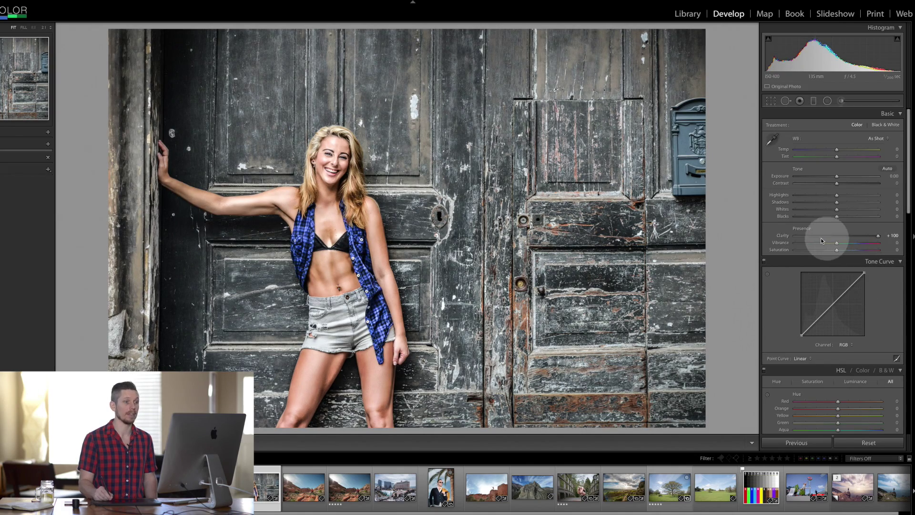
pyautogui.doubleClick(782, 236)
# Compare Contrast at −100 with Clarity at −100, resetting each to 0 after viewing its effect.
pyautogui.moveTo(836, 183); pyautogui.dragTo(731, 258)
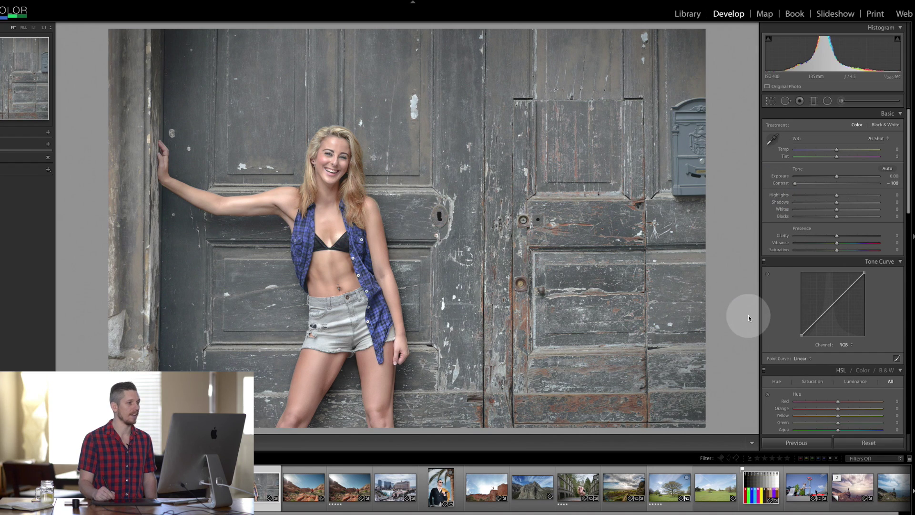
pyautogui.doubleClick(785, 187)
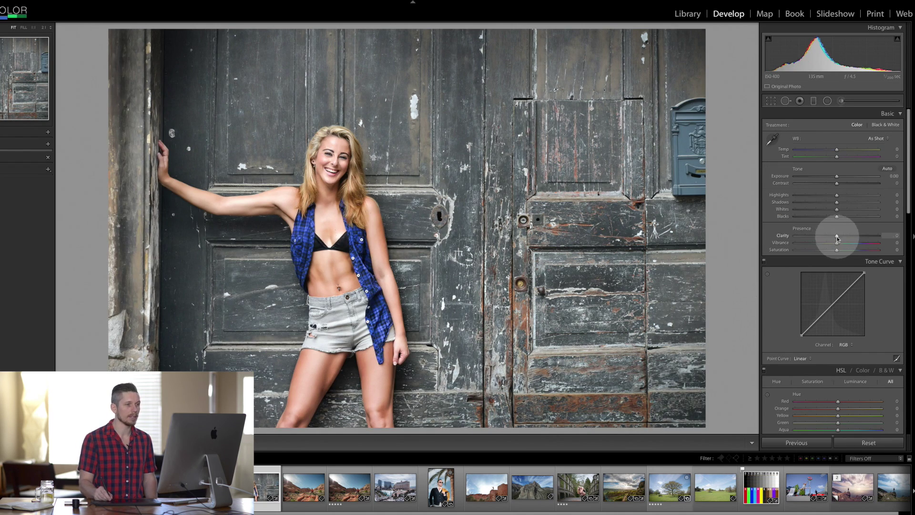
pyautogui.moveTo(837, 237); pyautogui.dragTo(760, 241)
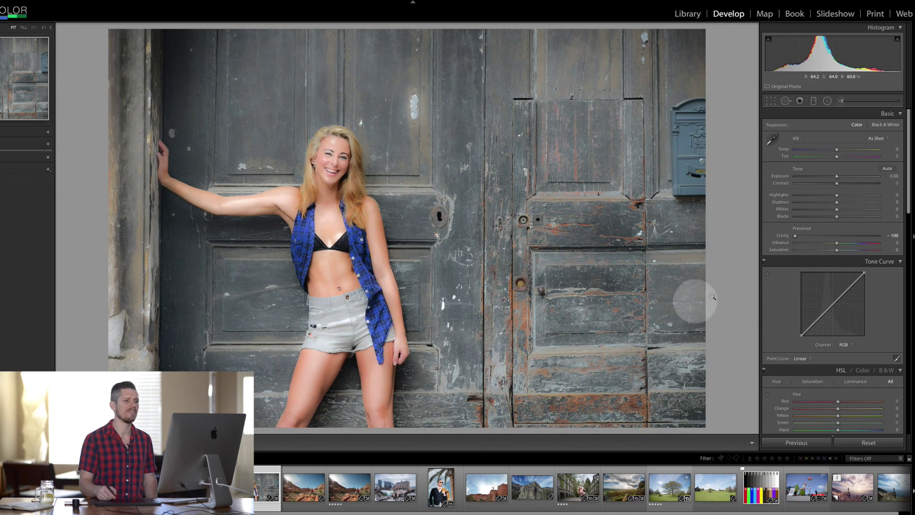
pyautogui.doubleClick(783, 236)
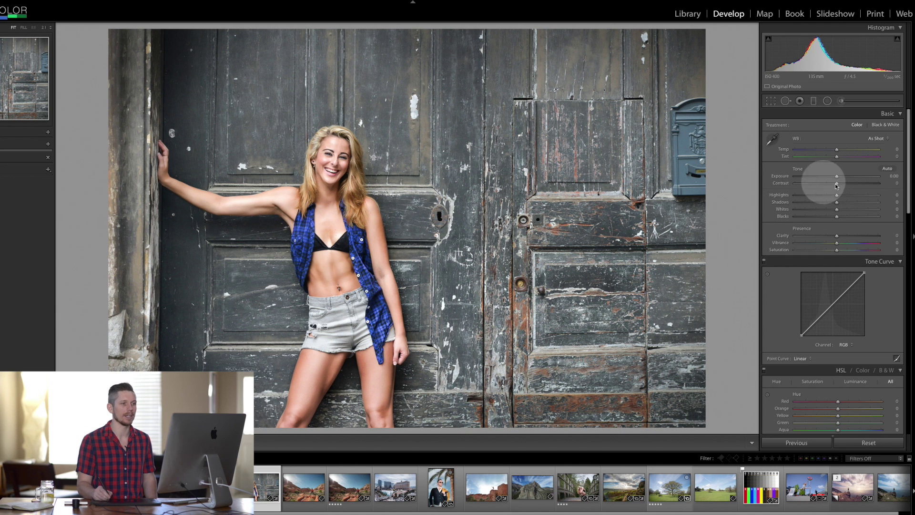
# Test Contrast at about +100 and at −100 on the whole photo, and reset it to 0.
pyautogui.moveTo(847, 184); pyautogui.dragTo(889, 184)
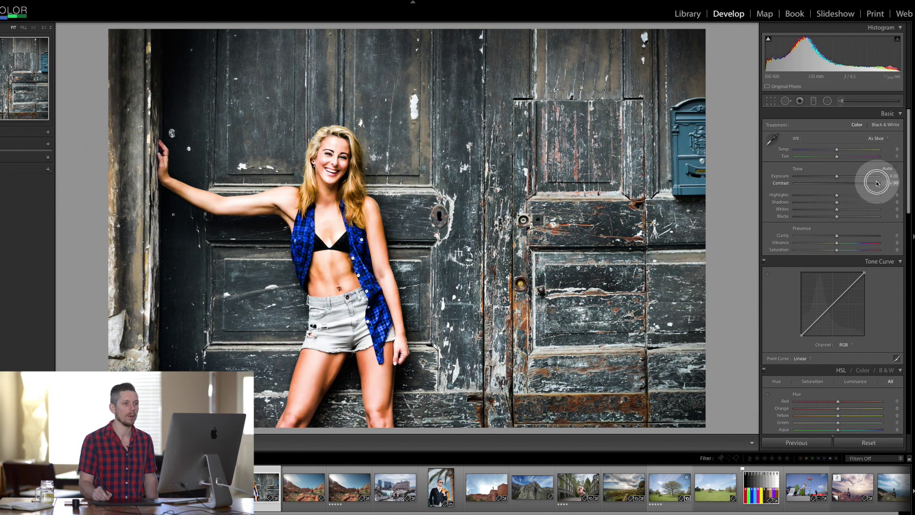
pyautogui.moveTo(852, 187); pyautogui.dragTo(730, 246)
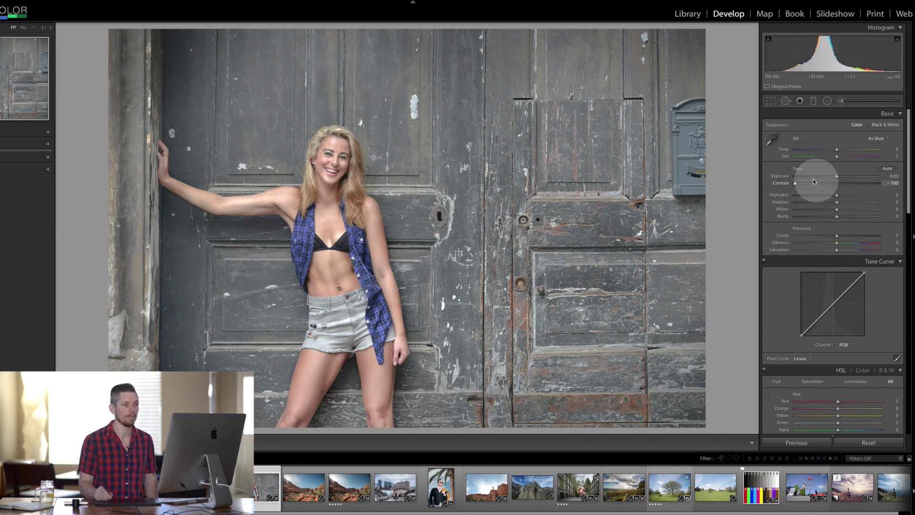
pyautogui.moveTo(795, 185); pyautogui.dragTo(782, 184)
pyautogui.doubleClick(781, 183)
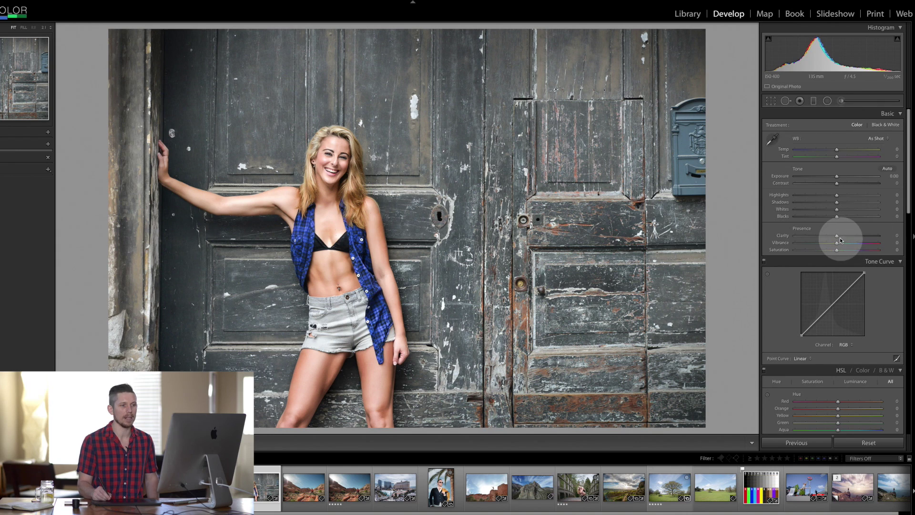
# Test Clarity at +100 and at −100 while checking the histogram, and restore it to 0.
pyautogui.moveTo(863, 235); pyautogui.dragTo(892, 224)
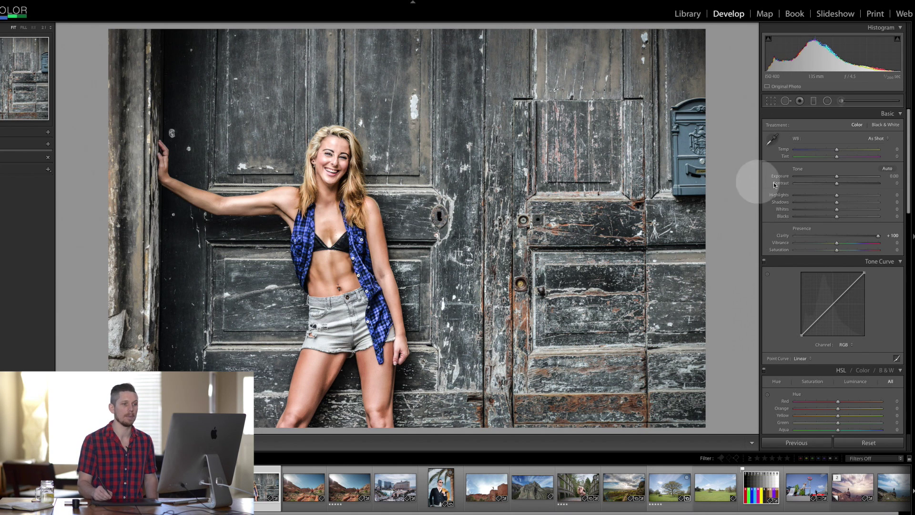
pyautogui.moveTo(878, 236); pyautogui.dragTo(759, 236)
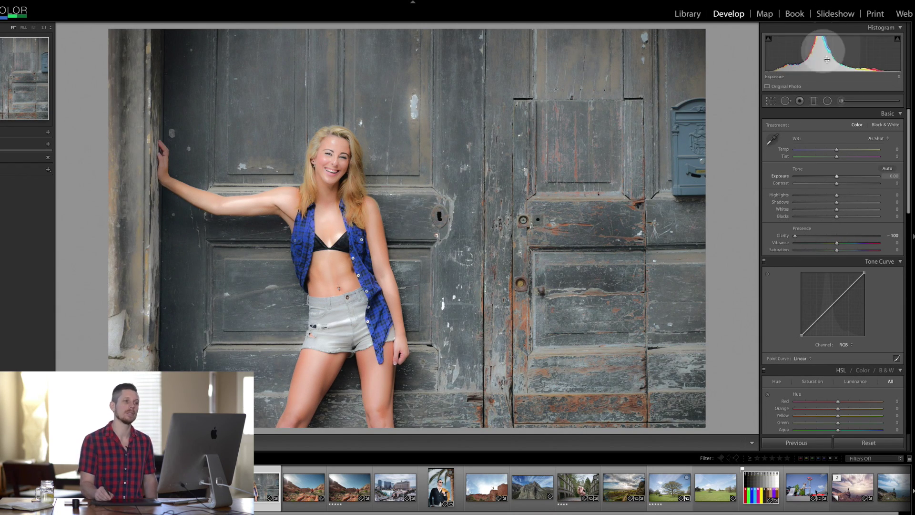
pyautogui.moveTo(795, 235); pyautogui.dragTo(836, 235)
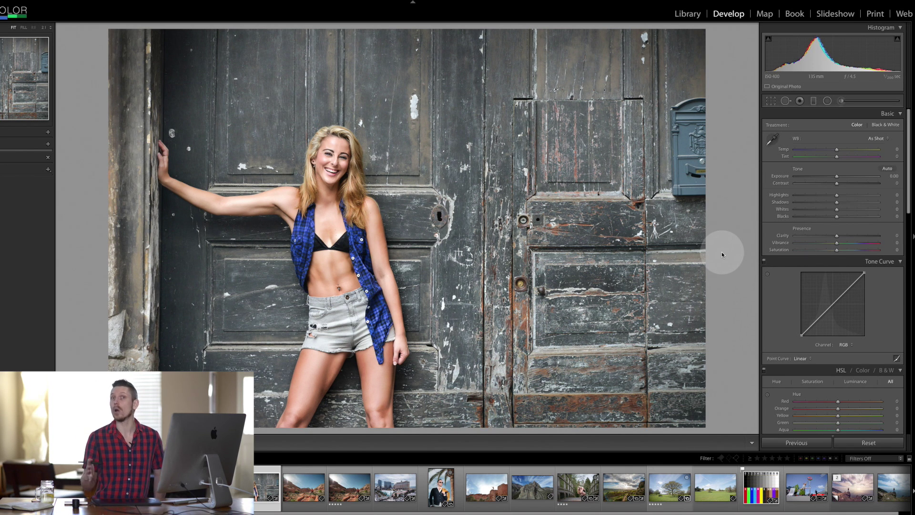
# Zoom in on the woman's midriff, test Contrast at +100, and return it to 0.
pyautogui.click(333, 281)
pyautogui.scroll(-3, 327, 276)
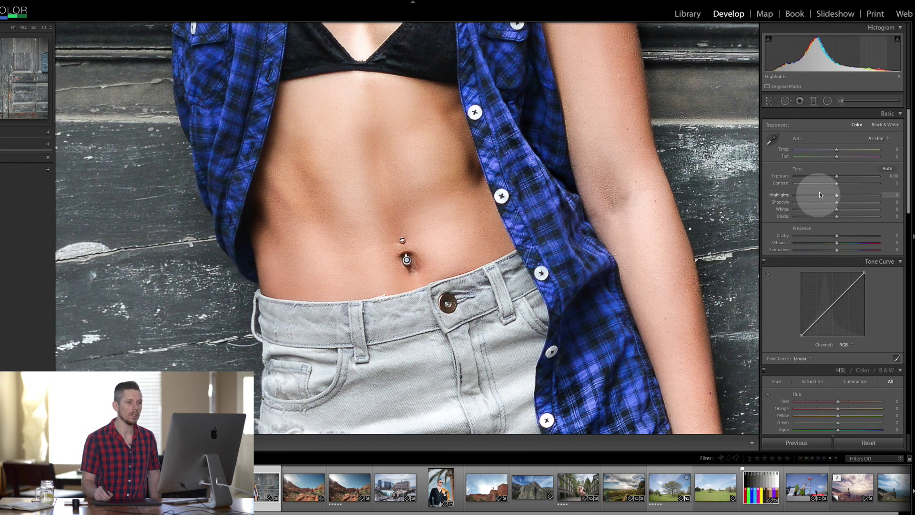
pyautogui.moveTo(837, 184); pyautogui.dragTo(879, 184)
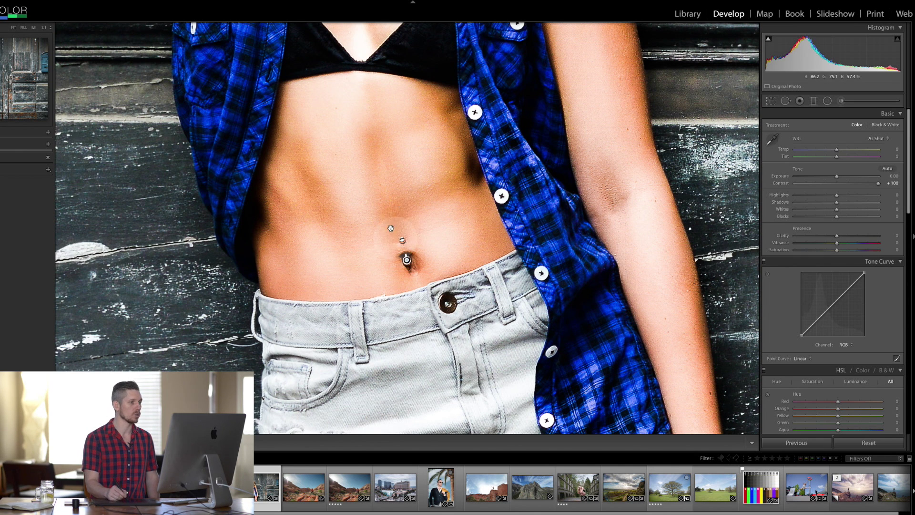
pyautogui.moveTo(878, 184); pyautogui.dragTo(838, 187)
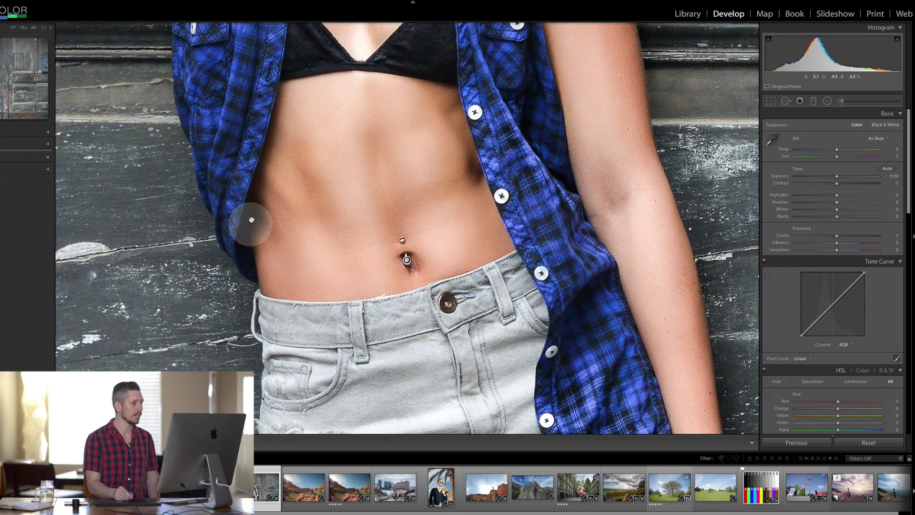
# Raise Clarity to +100 twice on the zoomed midriff, lowering it to +2 and finally +5.
pyautogui.moveTo(837, 238); pyautogui.dragTo(893, 239)
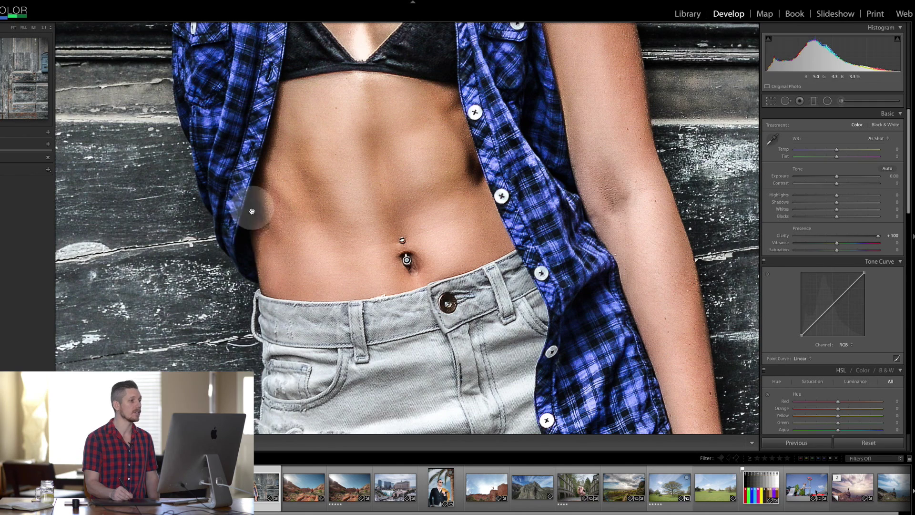
pyautogui.click(837, 236)
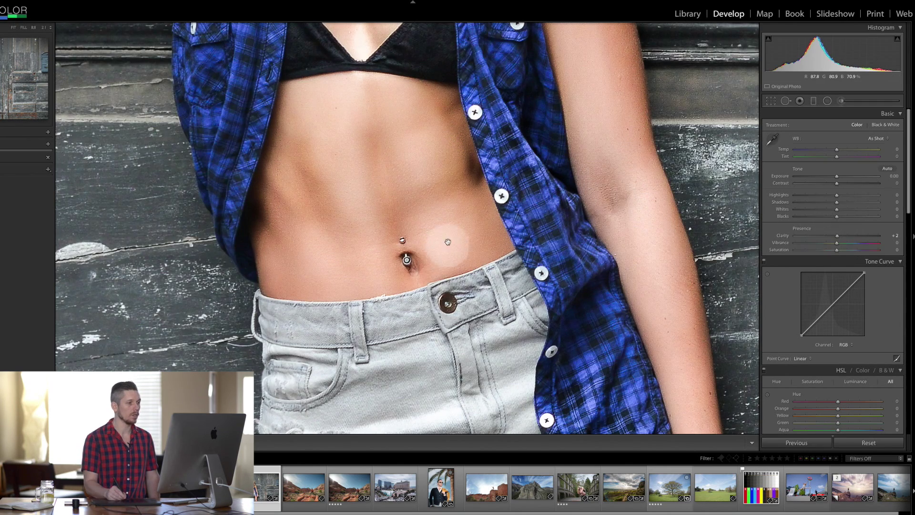
pyautogui.moveTo(835, 235); pyautogui.dragTo(881, 235)
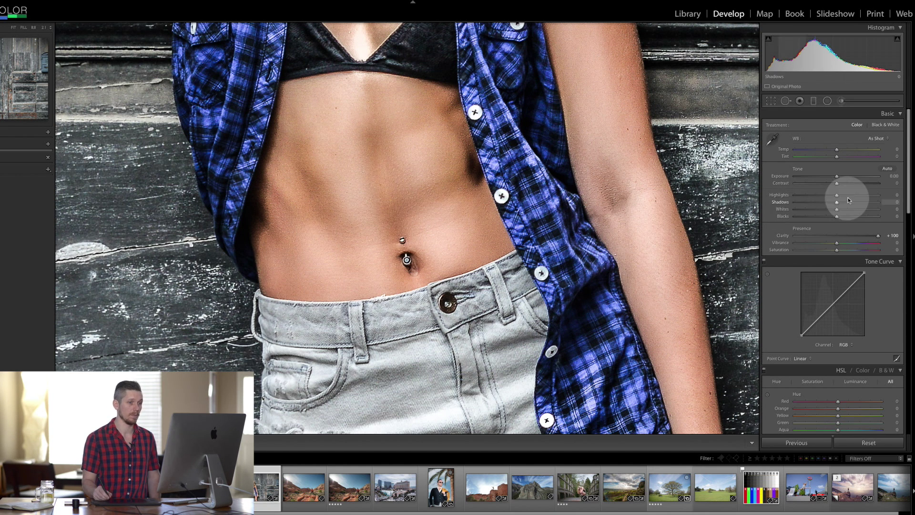
pyautogui.moveTo(876, 241); pyautogui.dragTo(838, 237)
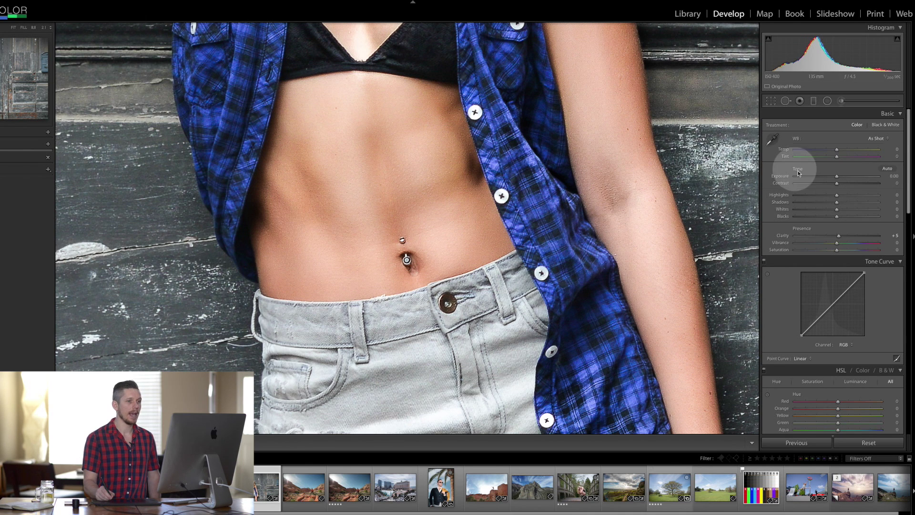
# Compare Contrast and Clarity at −100 on the zoomed midriff, returning Contrast to +2 and Clarity to +1.
pyautogui.moveTo(817, 185); pyautogui.dragTo(766, 183)
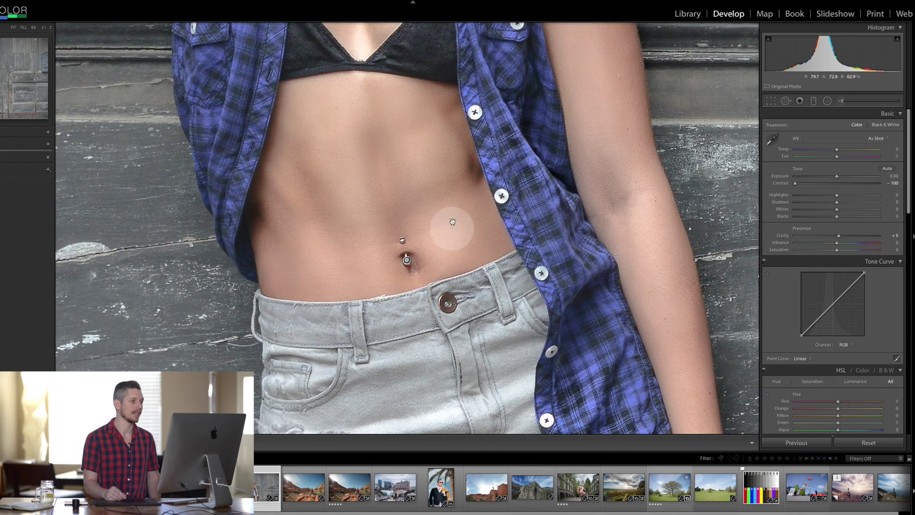
pyautogui.click(837, 183)
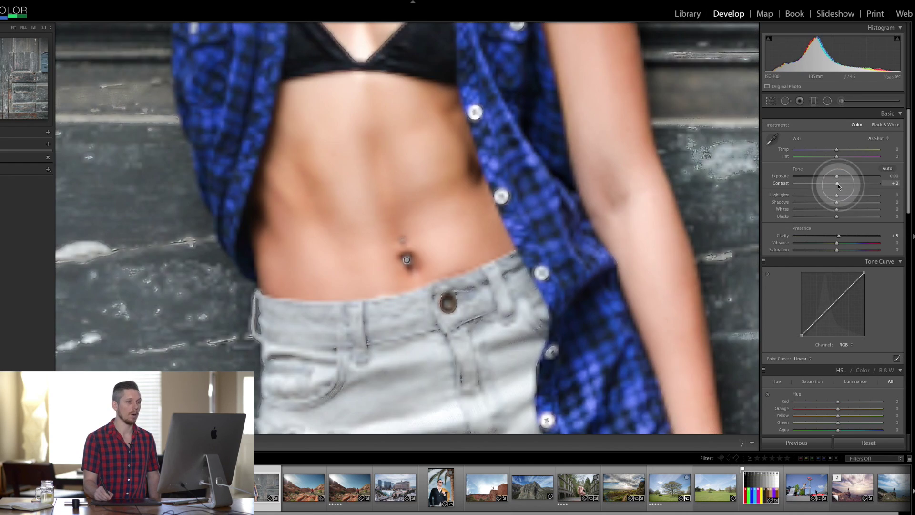
pyautogui.doubleClick(839, 235)
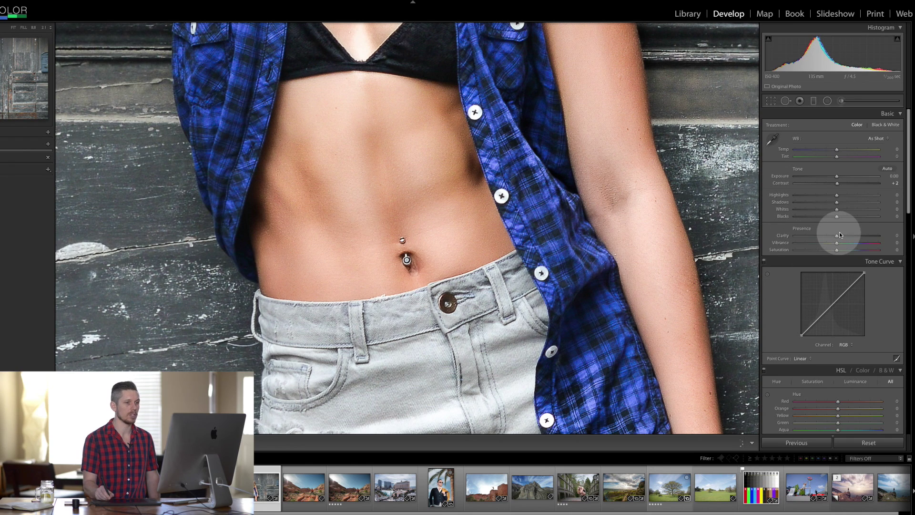
pyautogui.moveTo(818, 238); pyautogui.dragTo(743, 237)
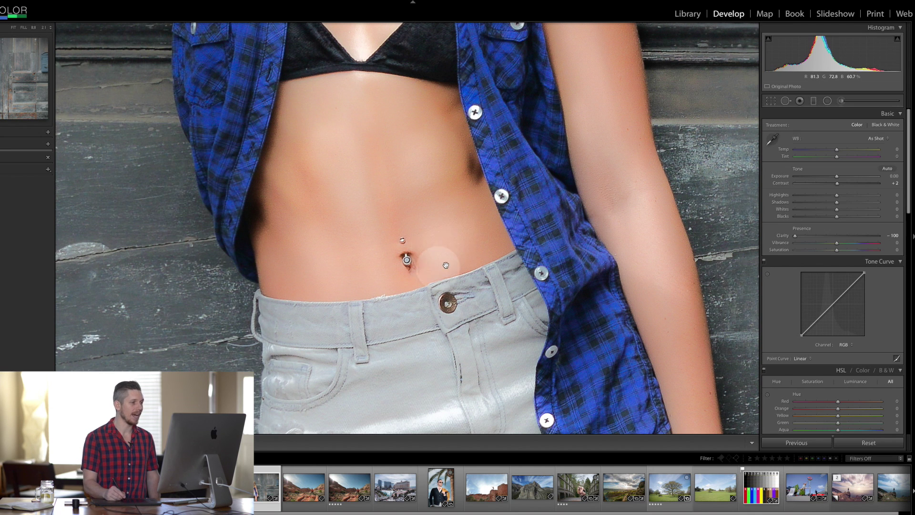
pyautogui.click(838, 237)
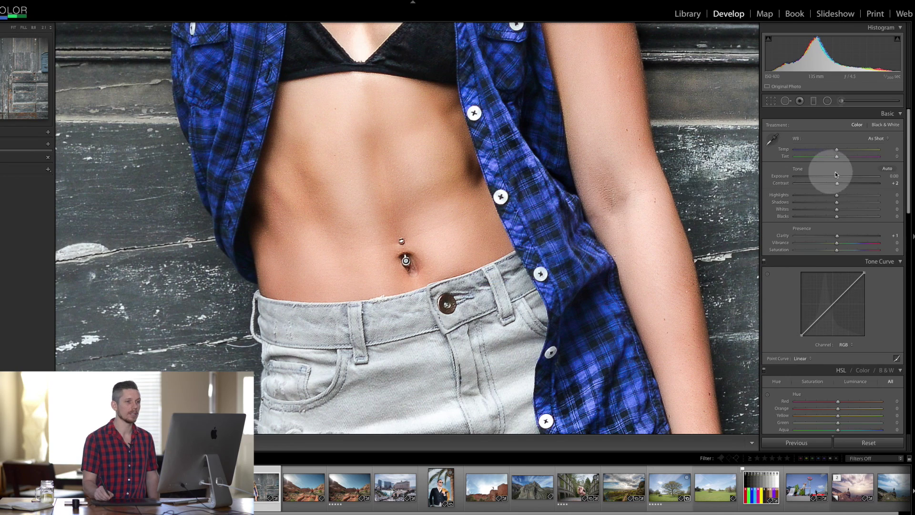
# Test Contrast at +85 and return it to 0, and raise Clarity to +58, viewing the whole photo.
pyautogui.moveTo(840, 186); pyautogui.dragTo(872, 183)
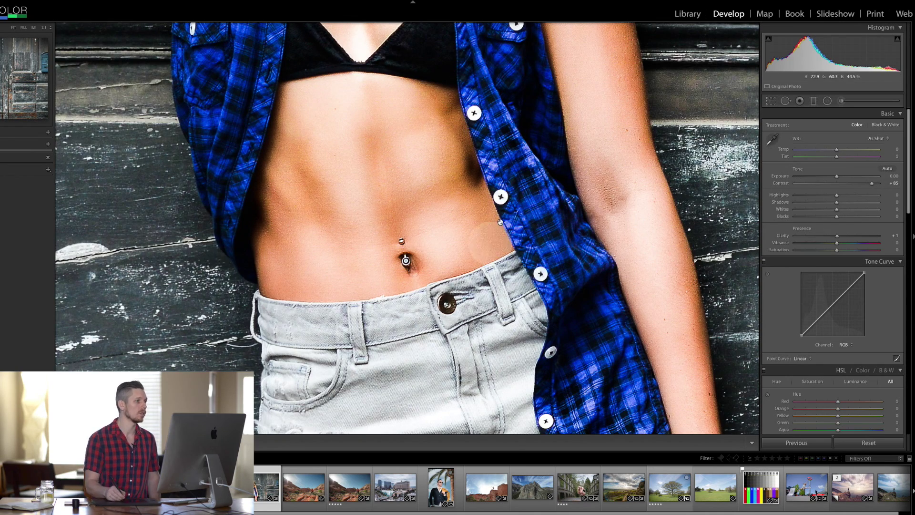
pyautogui.moveTo(873, 186); pyautogui.dragTo(835, 186)
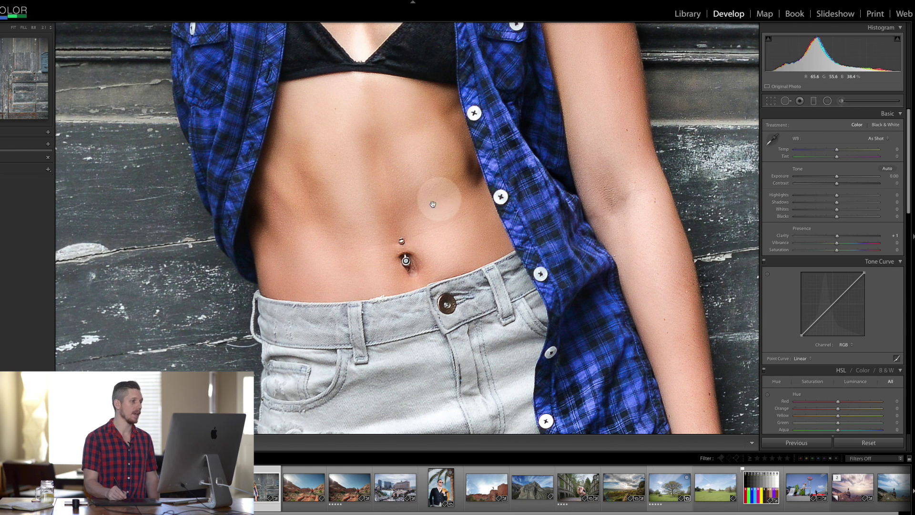
pyautogui.moveTo(850, 232); pyautogui.dragTo(861, 236)
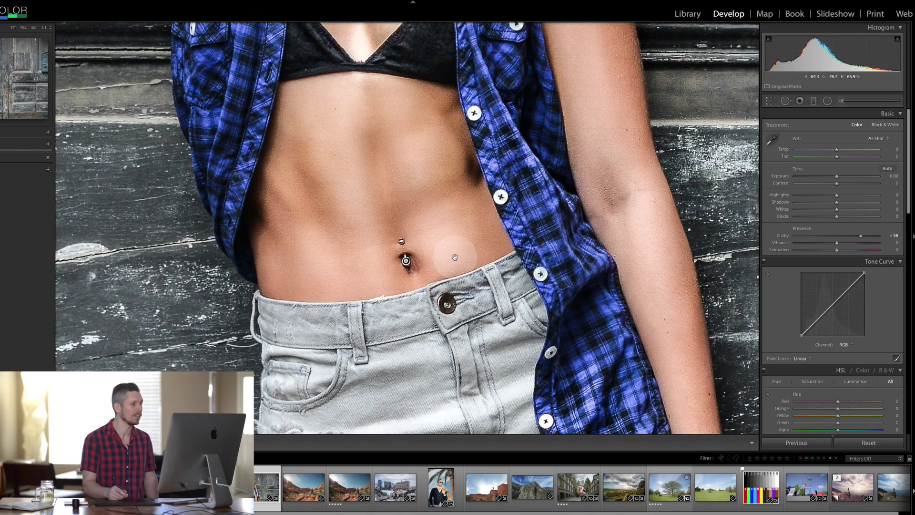
pyautogui.click(401, 241)
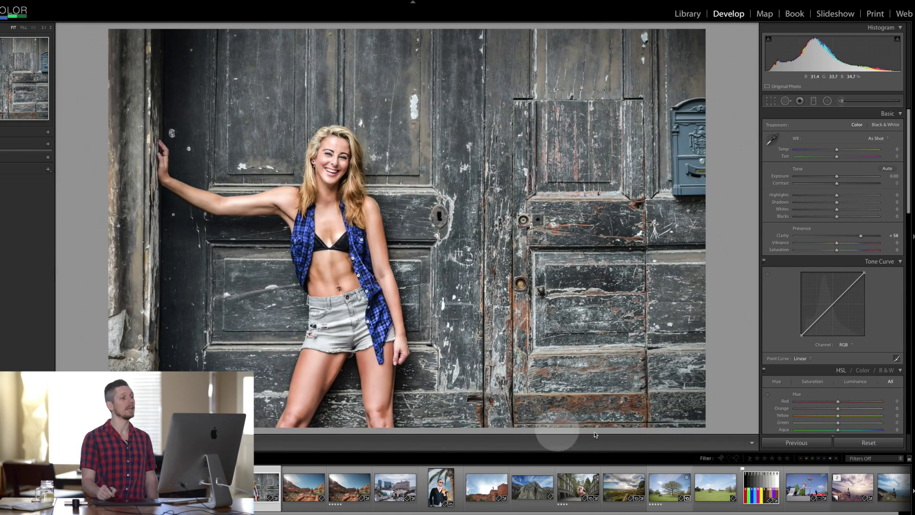
# Push Clarity to +100 on the full photo and reset it to 0.
pyautogui.scroll(-1, 863, 238)
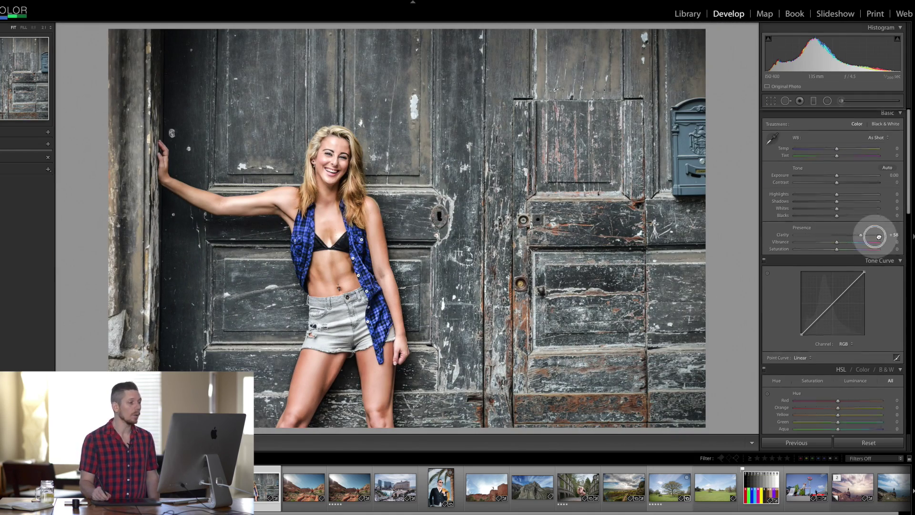
pyautogui.moveTo(861, 234); pyautogui.dragTo(890, 233)
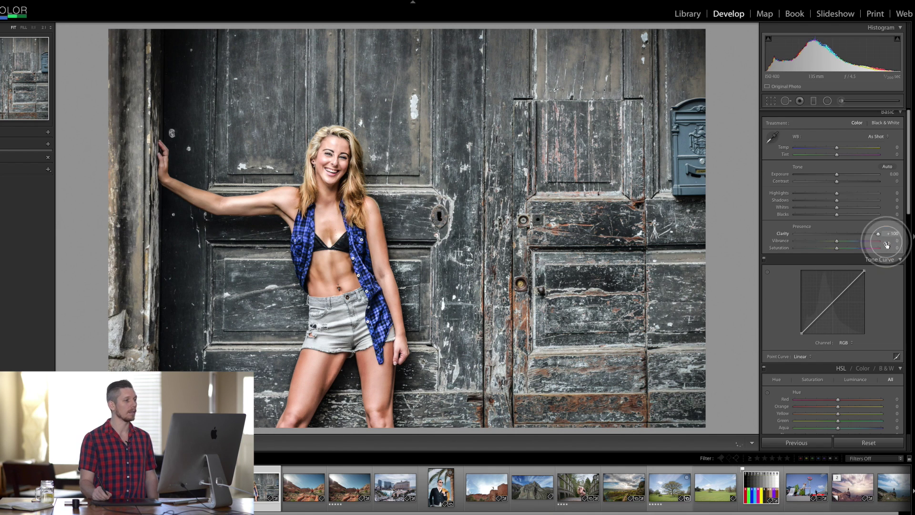
pyautogui.moveTo(877, 234); pyautogui.dragTo(840, 233)
pyautogui.doubleClick(840, 234)
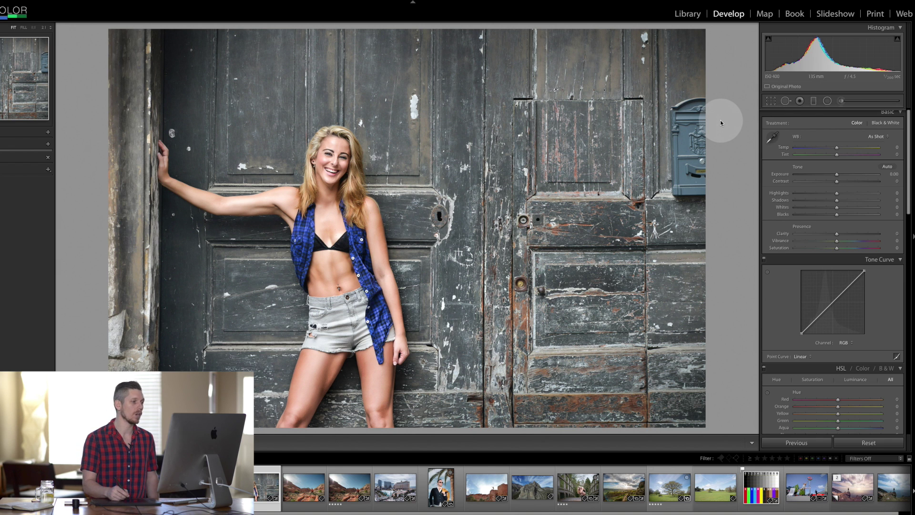
# Brush Clarity 57 over the bare midriff using a new Adjustment Brush mask.
pyautogui.moveTo(351, 278); pyautogui.dragTo(395, 253)
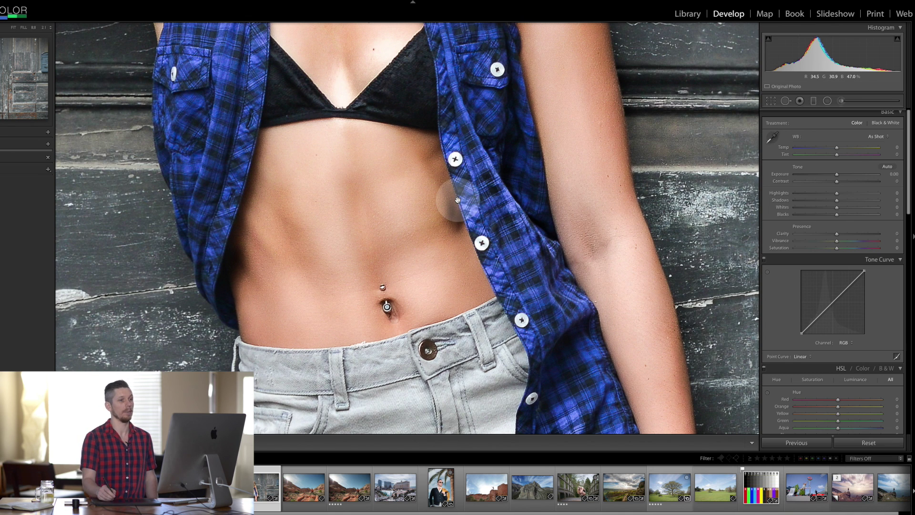
pyautogui.click(841, 102)
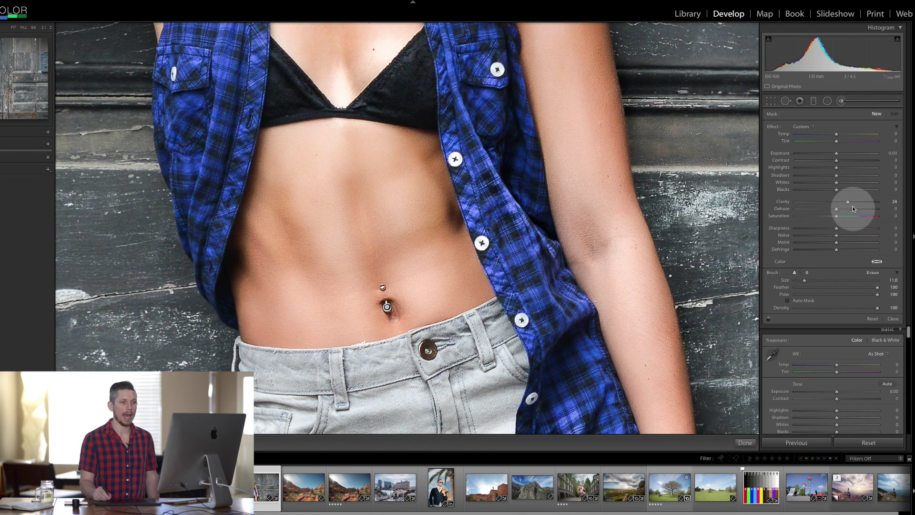
pyautogui.moveTo(861, 203); pyautogui.dragTo(859, 202)
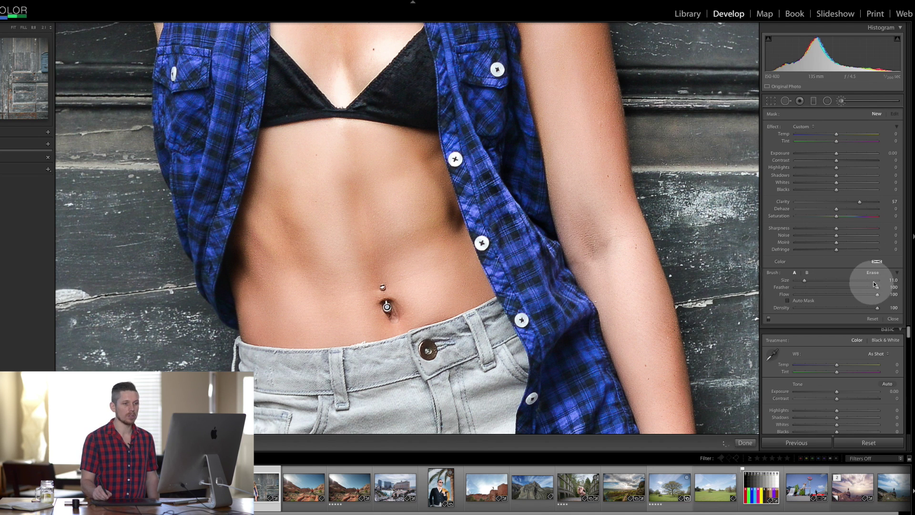
pyautogui.moveTo(269, 161)
pyautogui.mouseDown()
pyautogui.moveTo(262, 209)
pyautogui.moveTo(267, 175)
pyautogui.mouseUp()
pyautogui.moveTo(276, 302)
pyautogui.mouseDown()
pyautogui.moveTo(307, 183)
pyautogui.moveTo(332, 142)
pyautogui.moveTo(365, 268)
pyautogui.moveTo(401, 294)
pyautogui.moveTo(434, 237)
pyautogui.moveTo(456, 232)
pyautogui.moveTo(471, 282)
pyautogui.mouseUp()
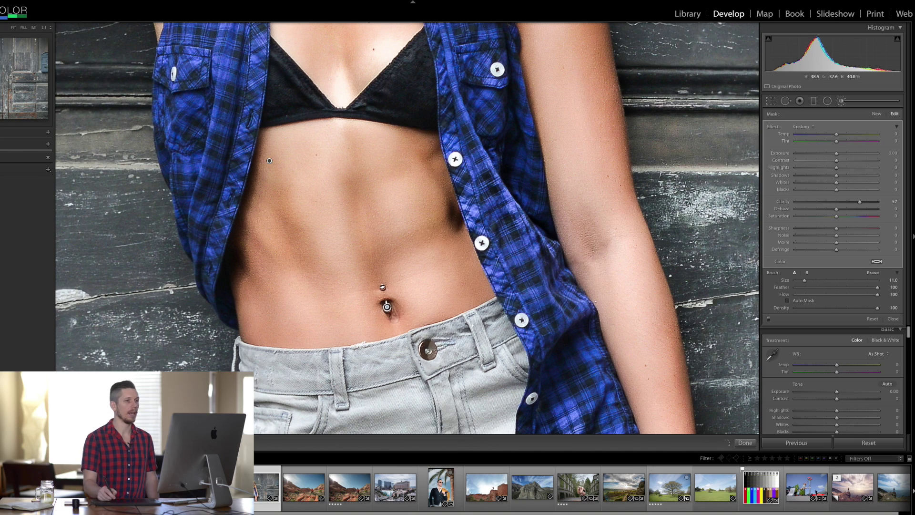
# View the whole portrait, delete the midriff brush adjustment and close the Adjustment Brush.
pyautogui.click(23, 28)
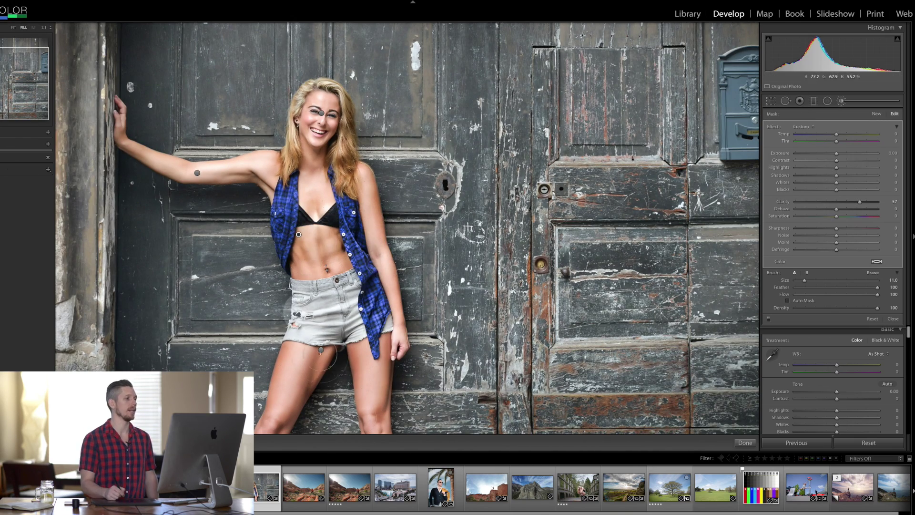
pyautogui.moveTo(454, 484)
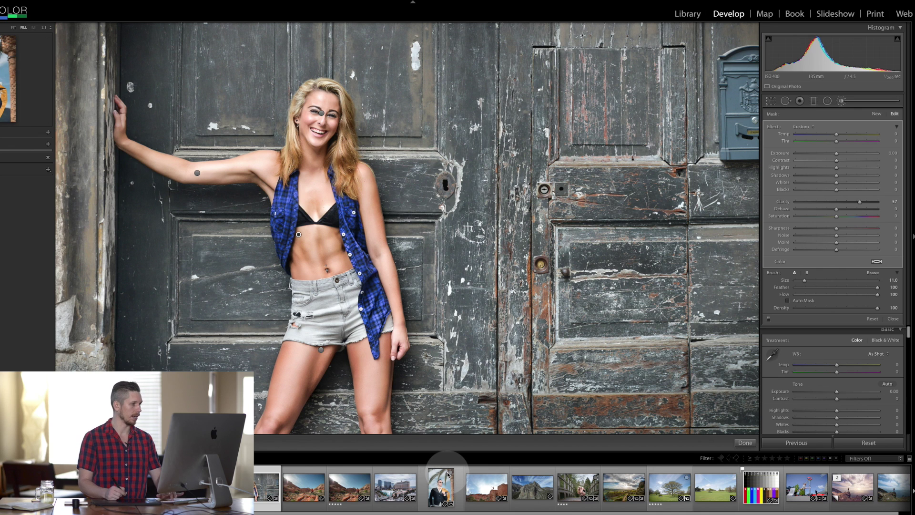
pyautogui.press('Escape')
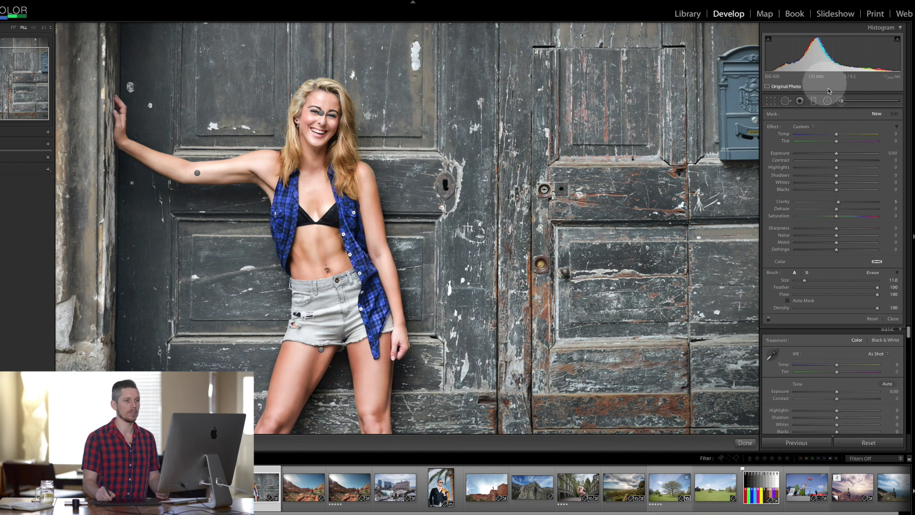
pyautogui.click(841, 101)
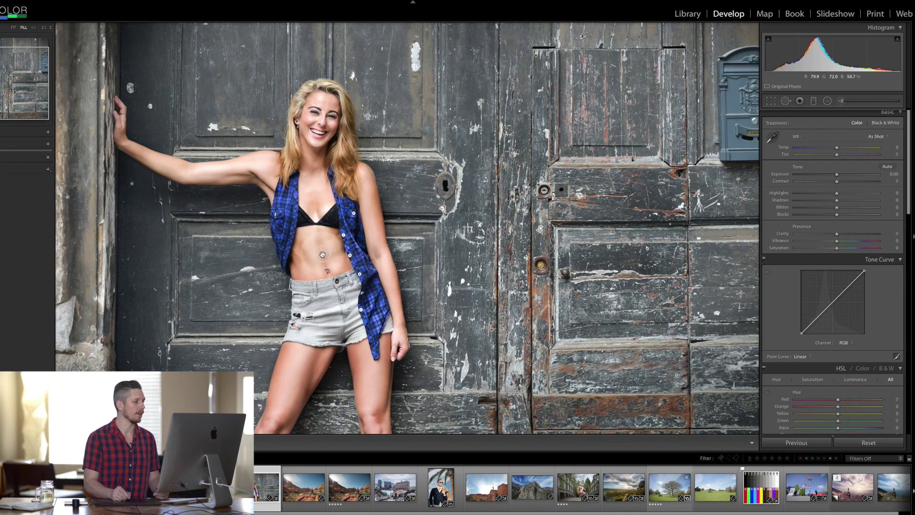
# Brush negative Clarity over the midriff with a new Adjustment Brush mask, starting at −46 and taking it to −100.
pyautogui.click(323, 258)
pyautogui.moveTo(322, 265); pyautogui.dragTo(385, 276)
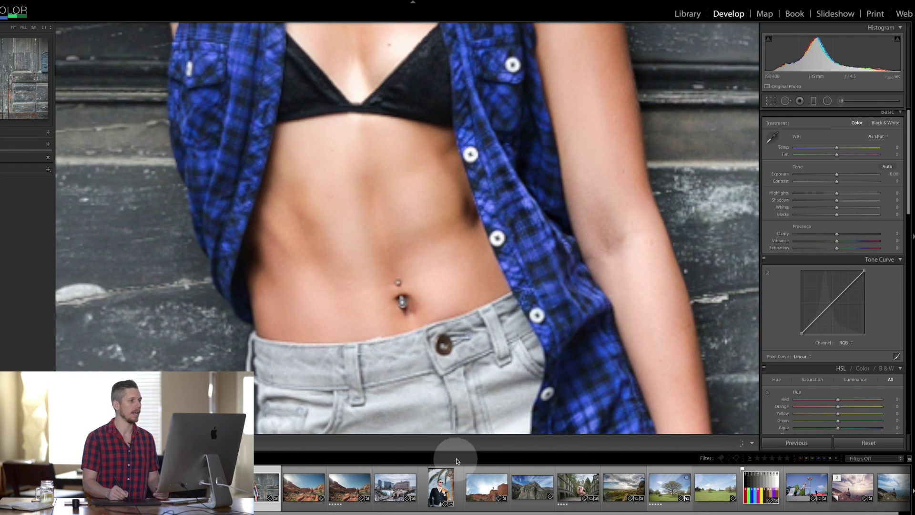
pyautogui.scroll(-2, 384, 291)
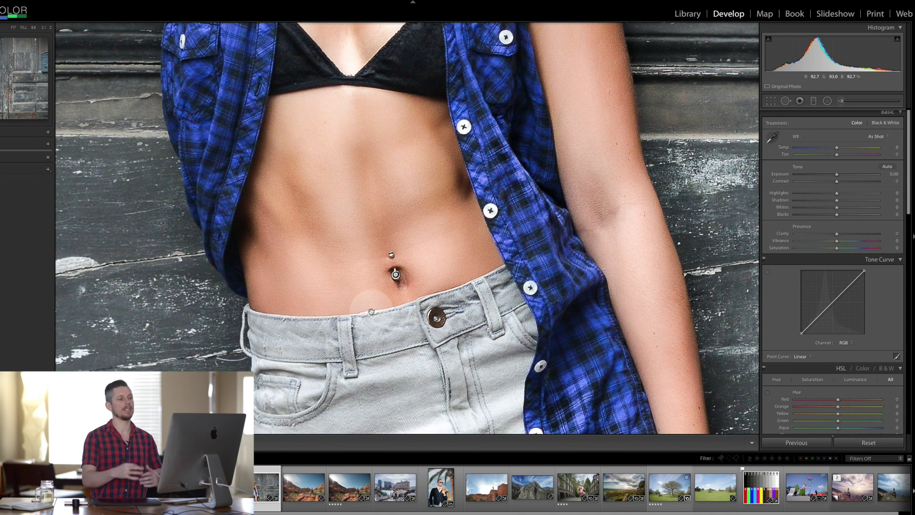
pyautogui.click(819, 102)
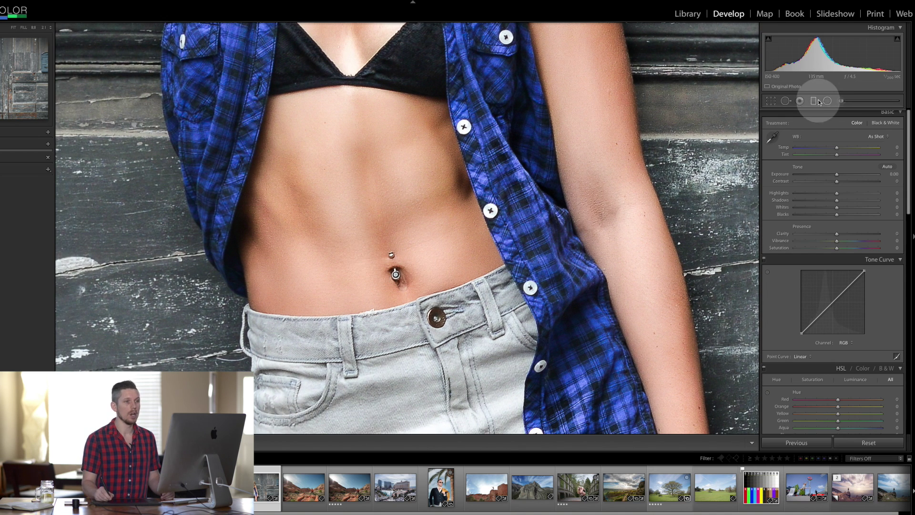
pyautogui.click(840, 101)
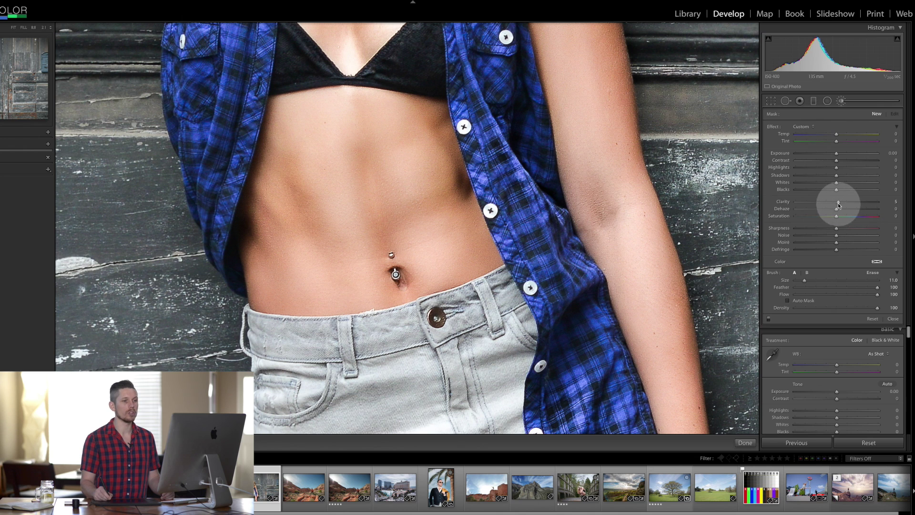
pyautogui.moveTo(818, 208); pyautogui.dragTo(817, 208)
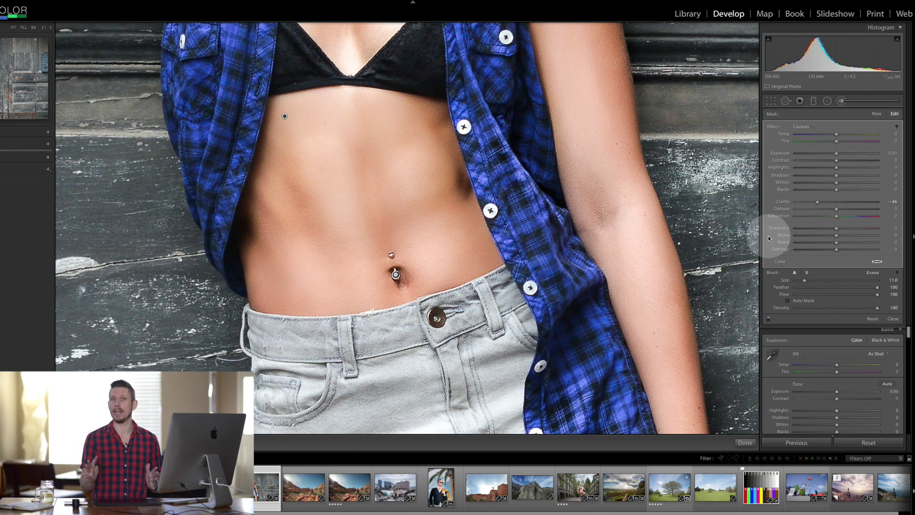
pyautogui.click(795, 201)
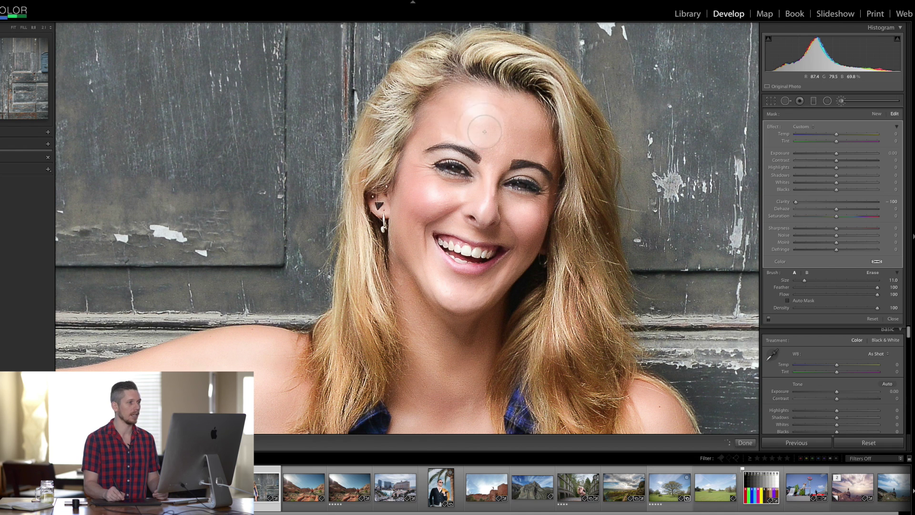
# Smooth the facial skin with the Clarity −100 brush, and enlarge the brush to size 6.0 on the full portrait.
pyautogui.moveTo(424, 225)
pyautogui.mouseDown()
pyautogui.moveTo(447, 281)
pyautogui.moveTo(472, 297)
pyautogui.moveTo(512, 255)
pyautogui.moveTo(521, 200)
pyautogui.moveTo(515, 215)
pyautogui.moveTo(527, 228)
pyautogui.moveTo(486, 214)
pyautogui.moveTo(500, 230)
pyautogui.moveTo(508, 154)
pyautogui.mouseUp()
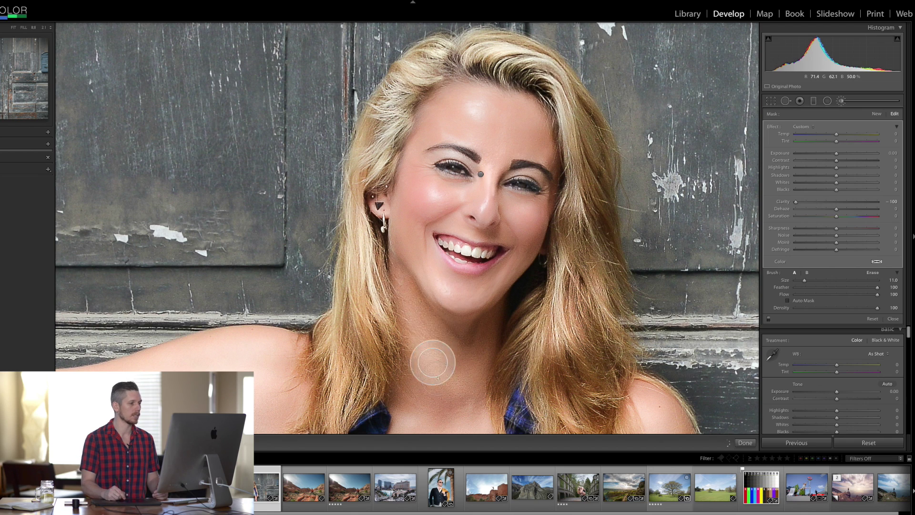
pyautogui.click(23, 29)
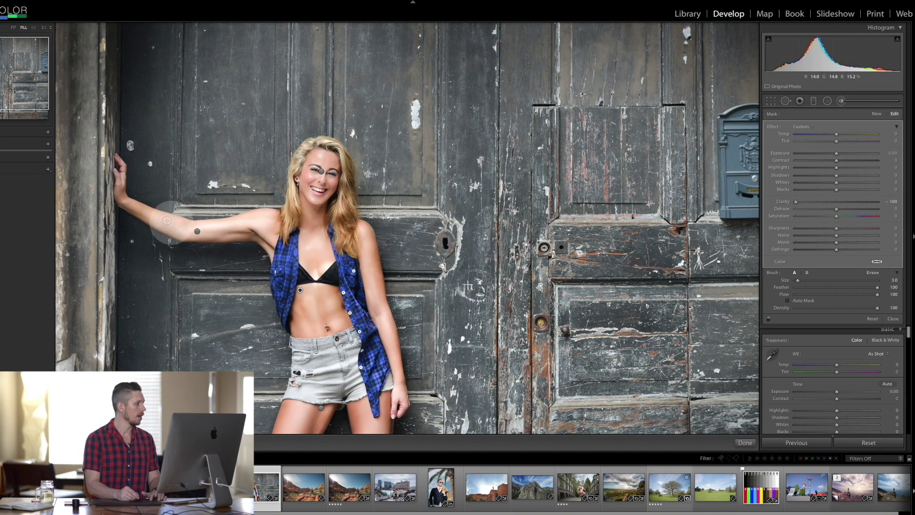
pyautogui.press(']')
pyautogui.press('h')
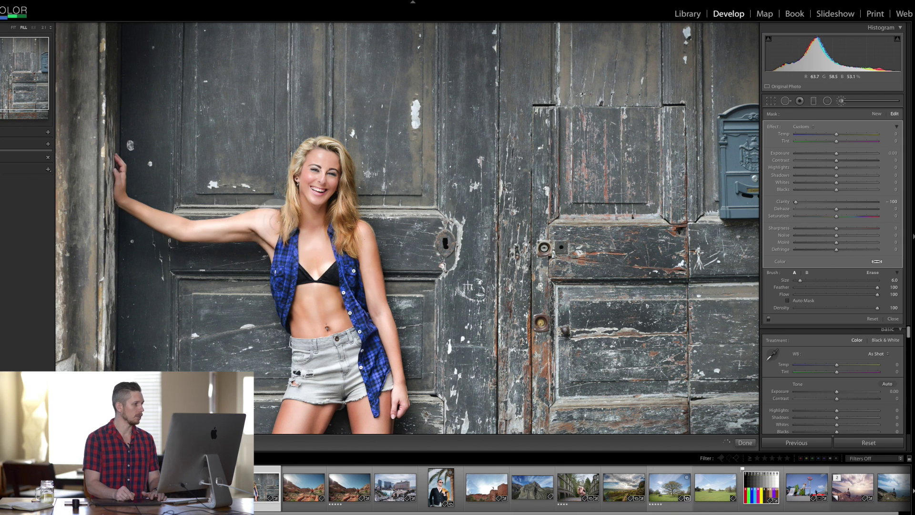
pyautogui.press('h')
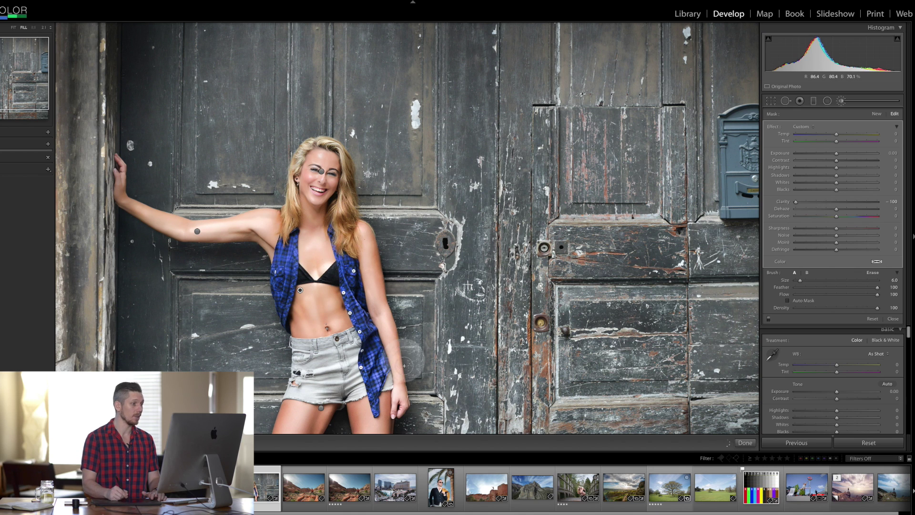
# Brush the Clarity −100 adjustment over the legs and return to the whole portrait.
pyautogui.press('z')
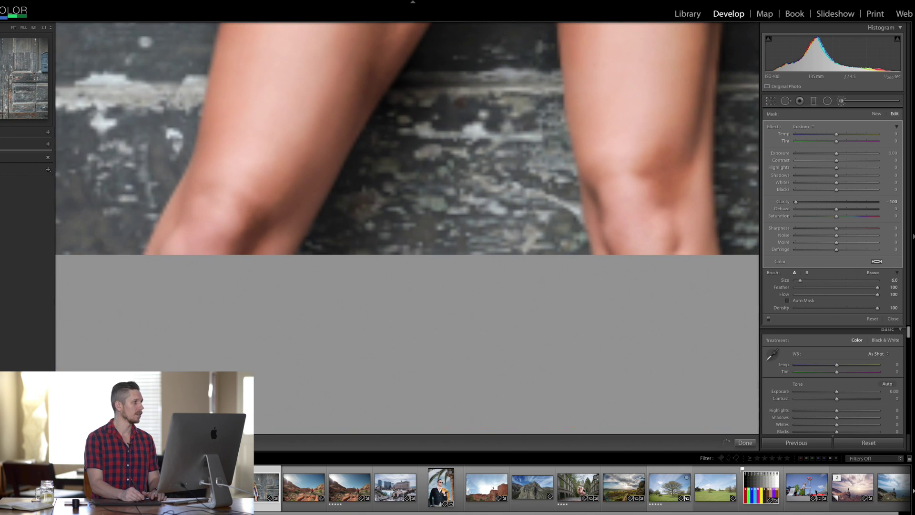
pyautogui.moveTo(336, 143)
pyautogui.mouseDown()
pyautogui.moveTo(336, 243)
pyautogui.moveTo(336, 52)
pyautogui.moveTo(336, 100)
pyautogui.moveTo(278, 62)
pyautogui.moveTo(286, 21)
pyautogui.mouseUp()
pyautogui.press('z')
pyautogui.press('z')
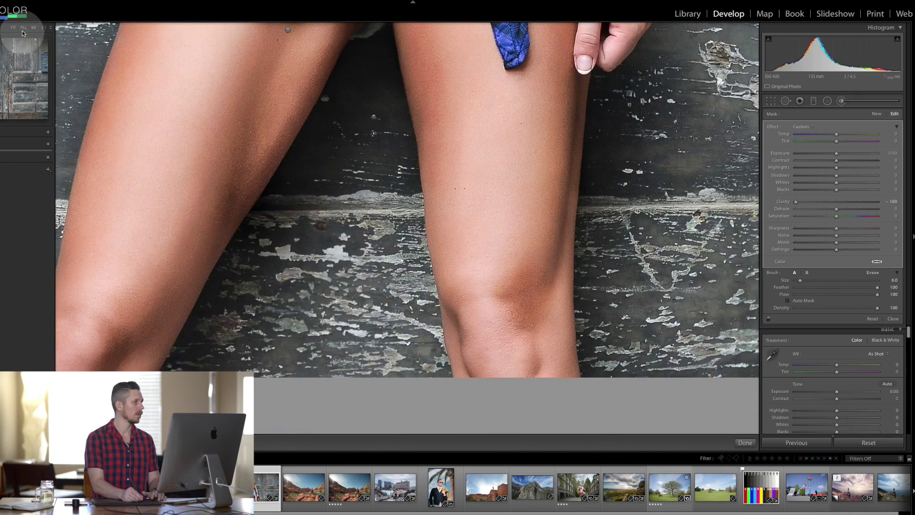
pyautogui.press('z')
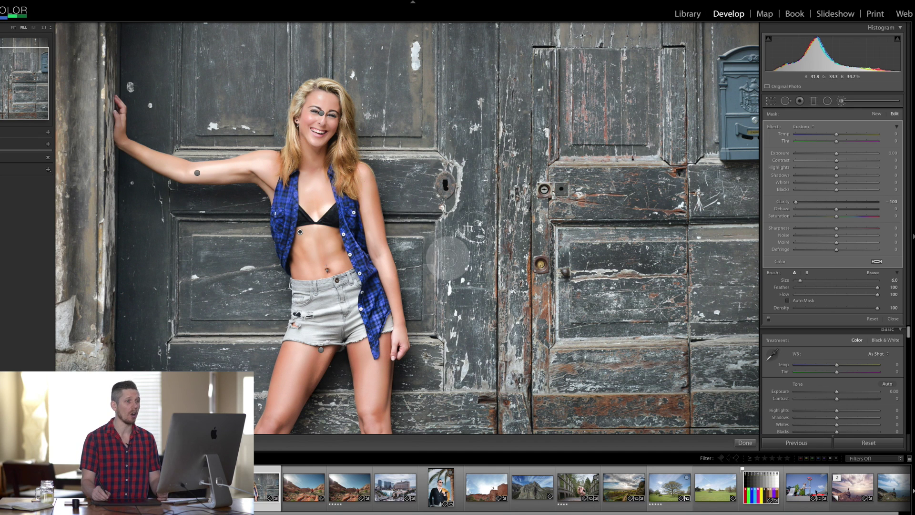
# Delete the Clarity −100 brush adjustment by its pin beside the midriff and close the Adjustment Brush.
pyautogui.click(839, 101)
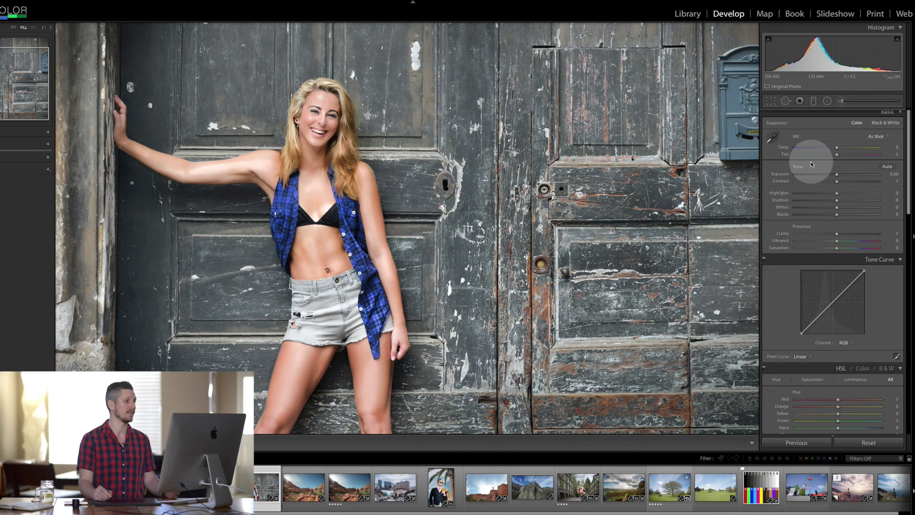
pyautogui.click(840, 102)
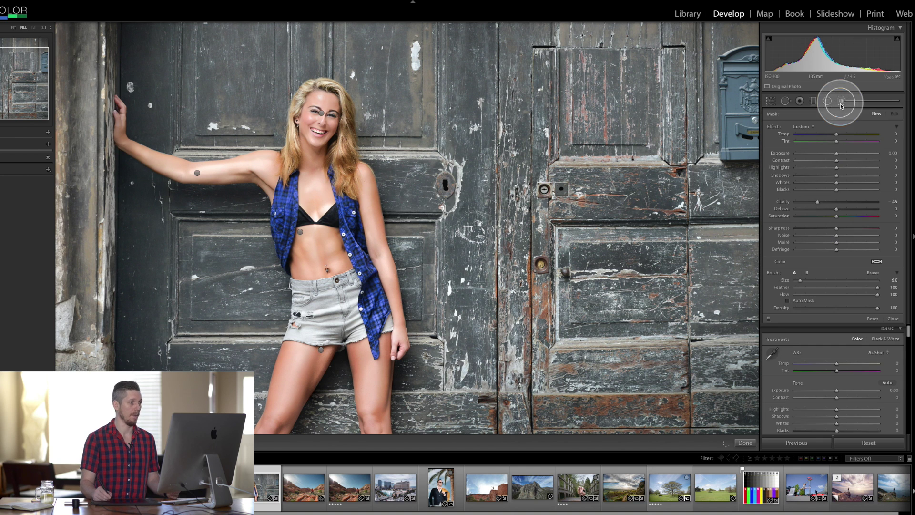
pyautogui.click(300, 232)
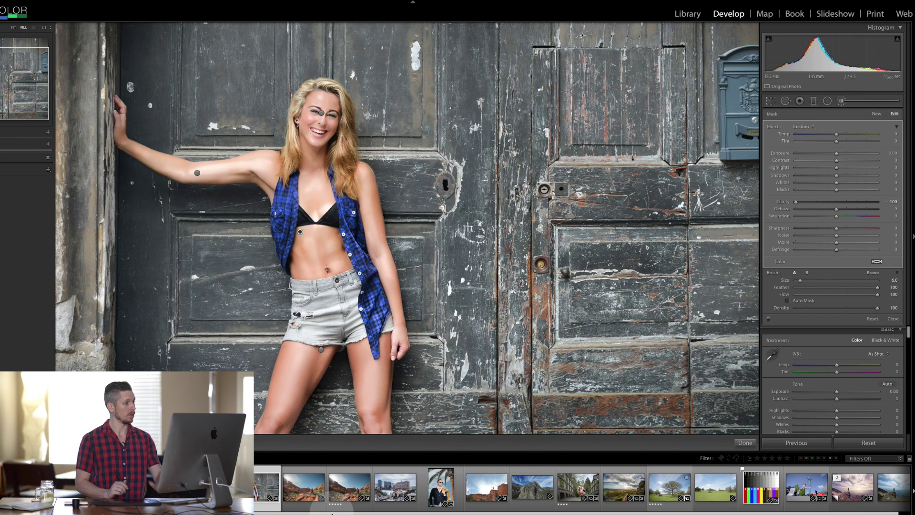
pyautogui.press('Delete')
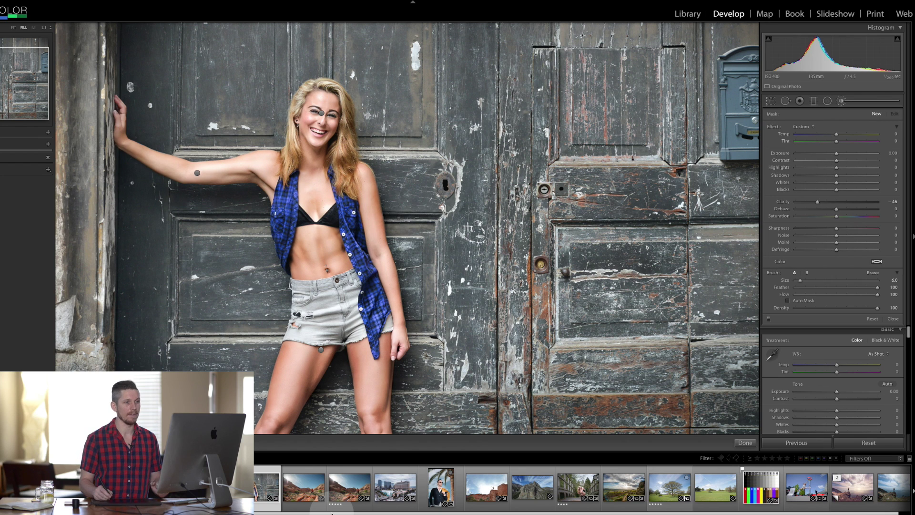
pyautogui.click(842, 101)
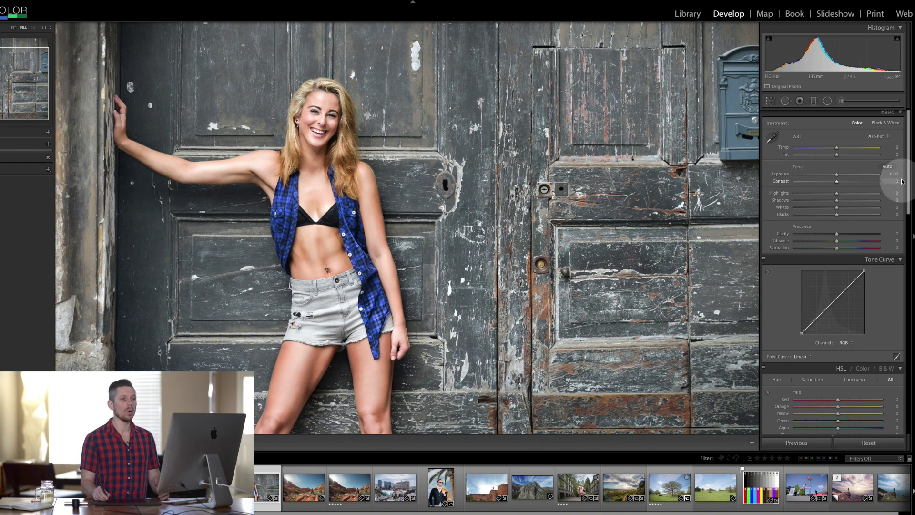
# Fit the whole portrait in view and raise its global Clarity to +100.
pyautogui.scroll(1, 908, 177)
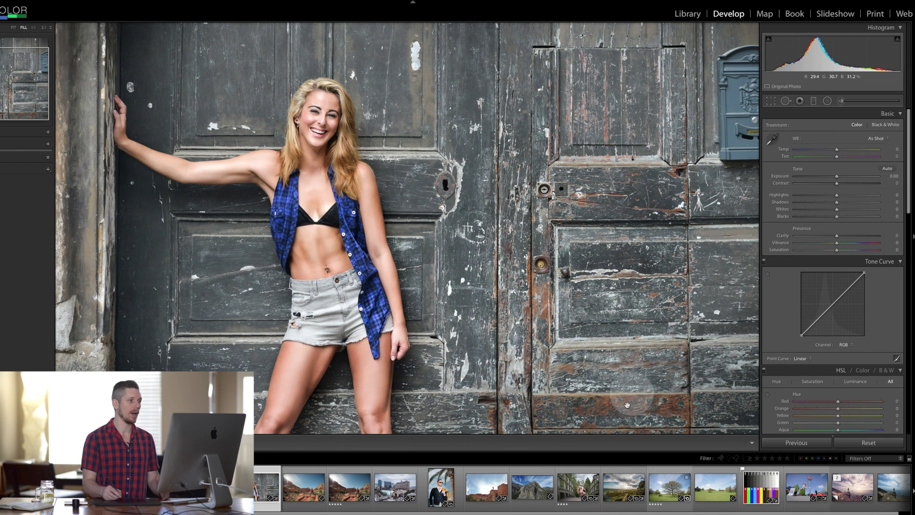
pyautogui.click(13, 30)
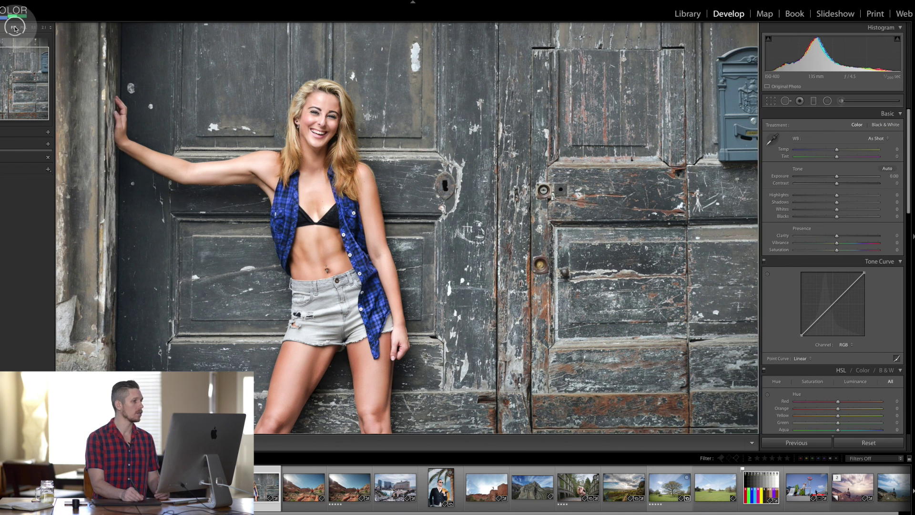
pyautogui.moveTo(846, 232); pyautogui.dragTo(913, 235)
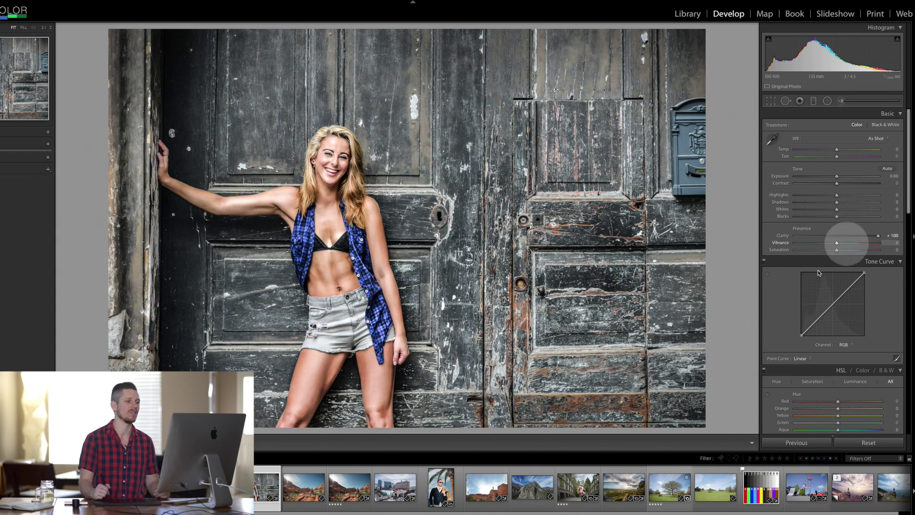
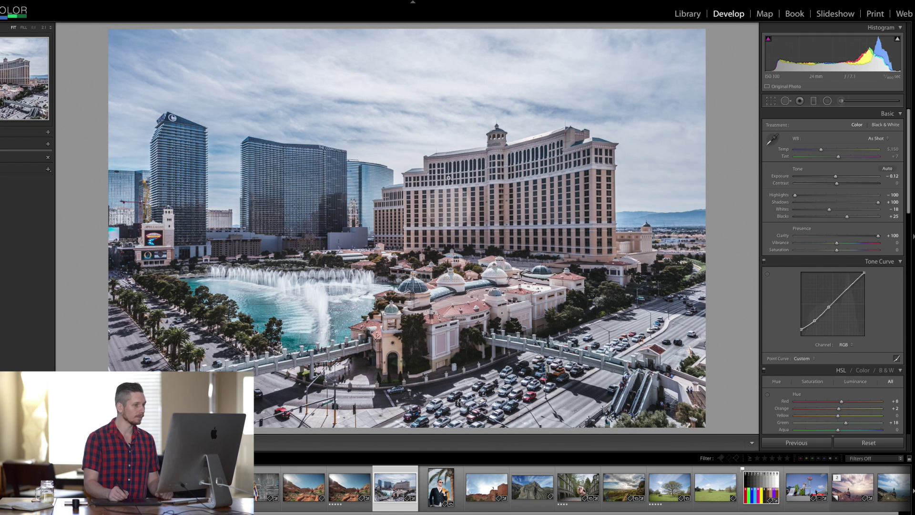
# Darken the hotel photo to Exposure −2.15 and compare Clarity −1 with +100 along the building's edge.
pyautogui.moveTo(616, 183); pyautogui.dragTo(483, 286)
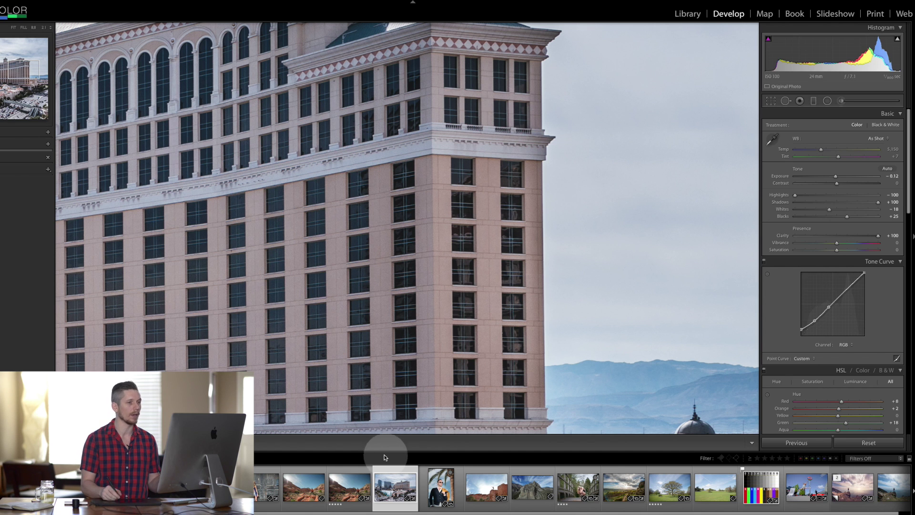
pyautogui.moveTo(835, 177)
pyautogui.mouseDown()
pyautogui.moveTo(810, 177)
pyautogui.moveTo(819, 173)
pyautogui.mouseUp()
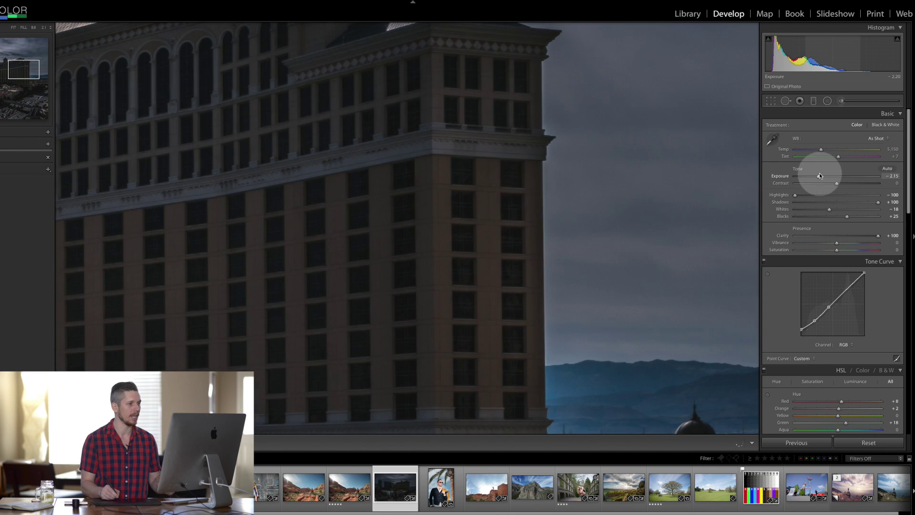
pyautogui.moveTo(877, 237); pyautogui.dragTo(836, 237)
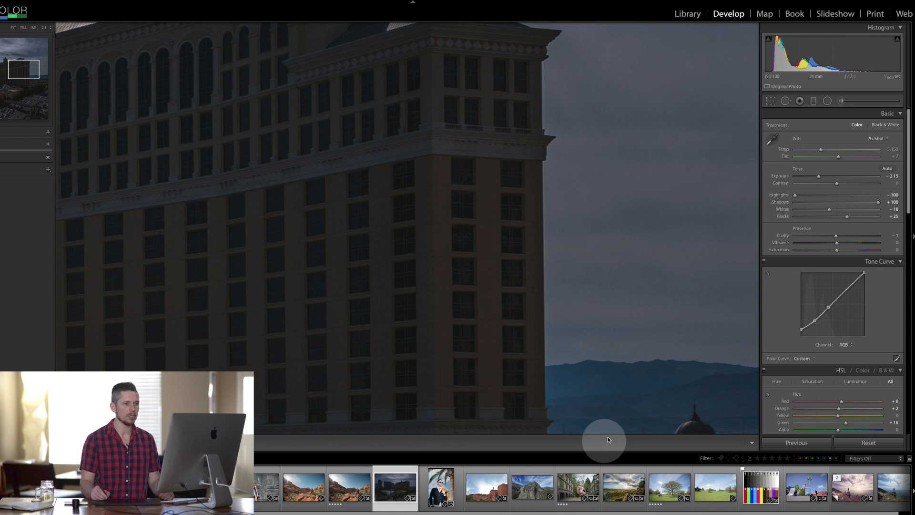
pyautogui.click(879, 237)
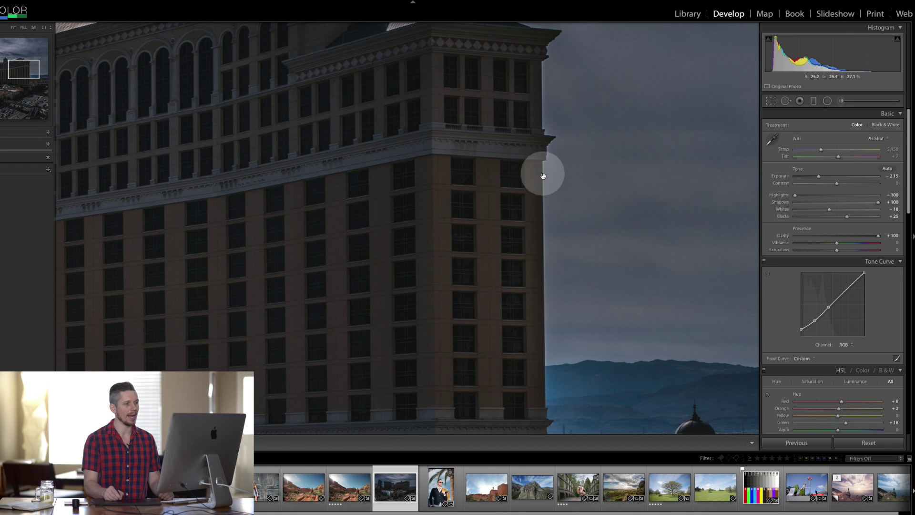
pyautogui.moveTo(565, 339); pyautogui.dragTo(529, 198)
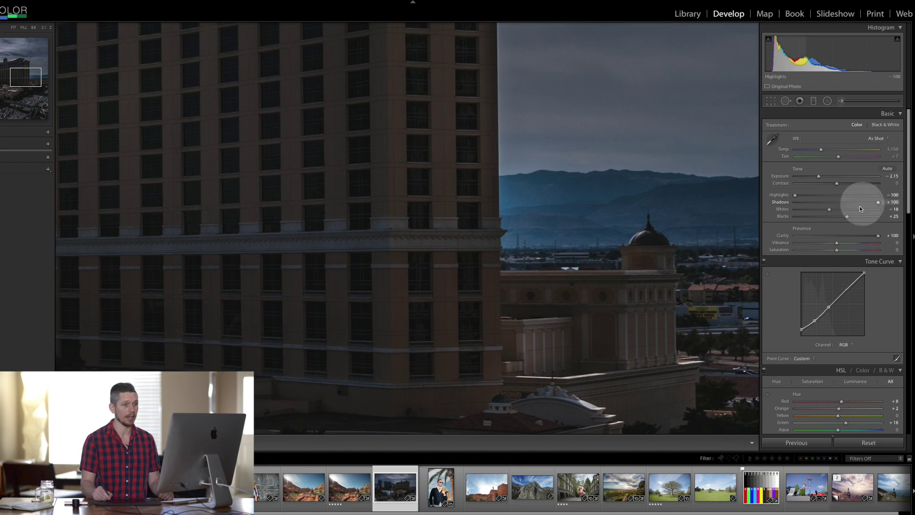
# Compare Clarity −1 with +100 again on the hotel and examine the skyline edges and hotel facade close up at +100.
pyautogui.click(837, 237)
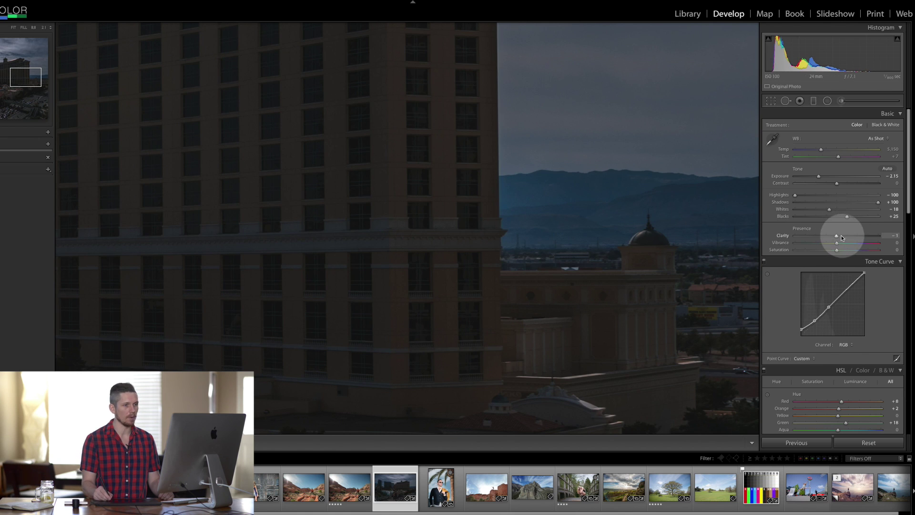
pyautogui.moveTo(838, 235); pyautogui.dragTo(903, 227)
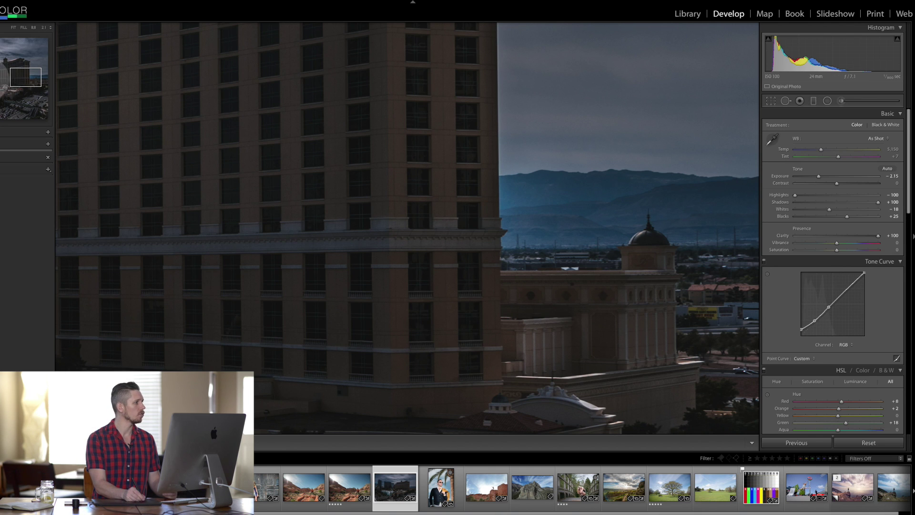
pyautogui.click(4, 59)
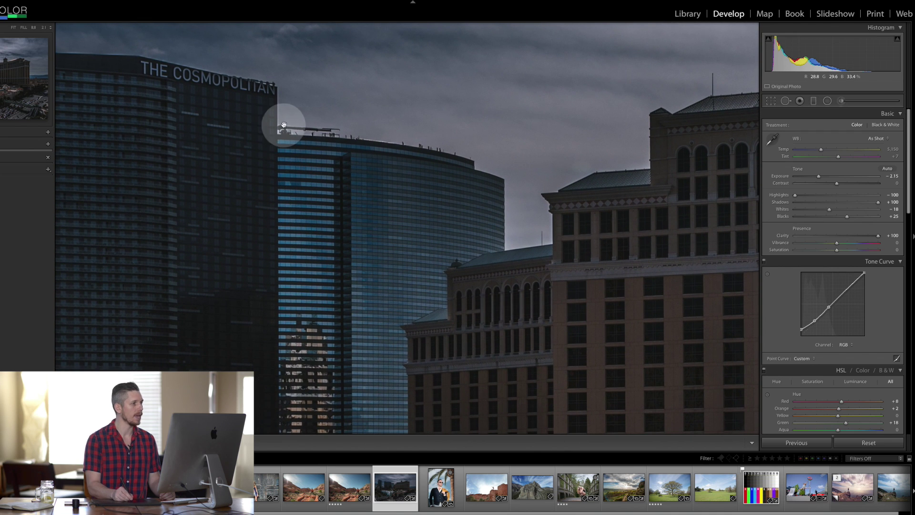
pyautogui.moveTo(876, 236); pyautogui.dragTo(897, 236)
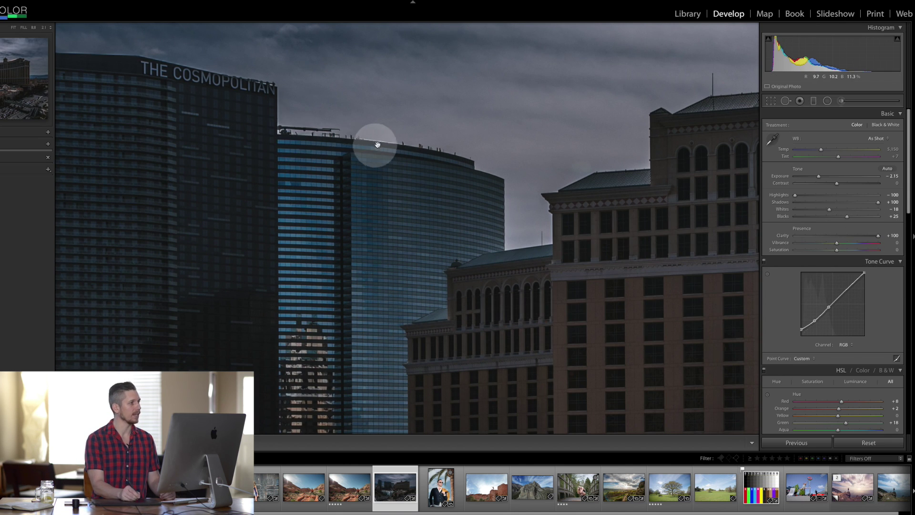
pyautogui.click(3, 84)
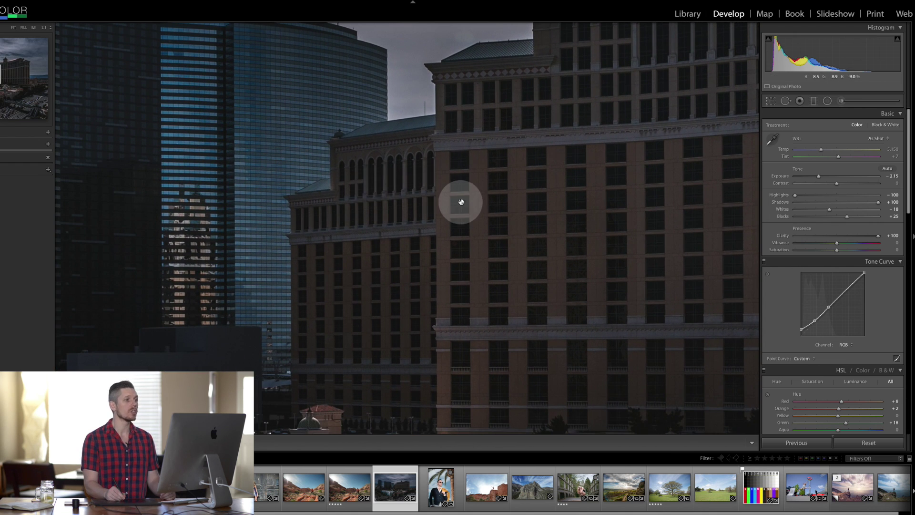
pyautogui.click(461, 201)
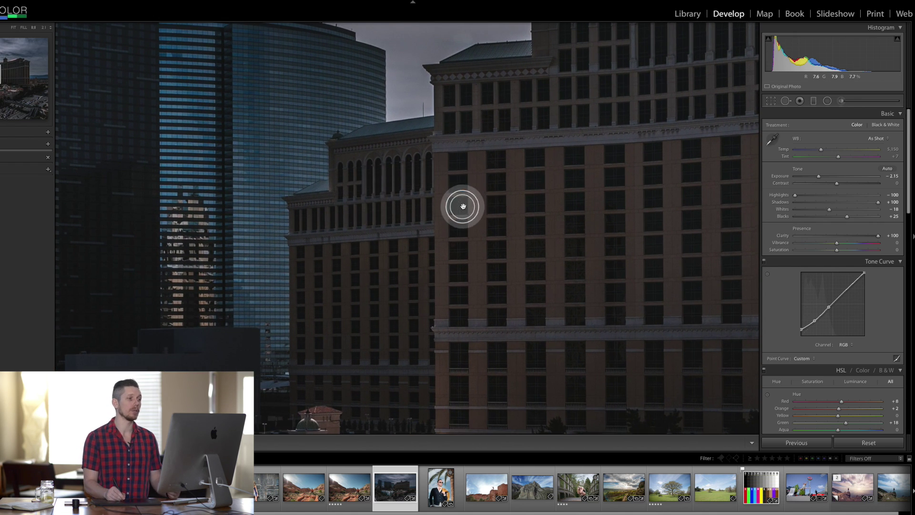
pyautogui.click(461, 215)
pyautogui.click(461, 216)
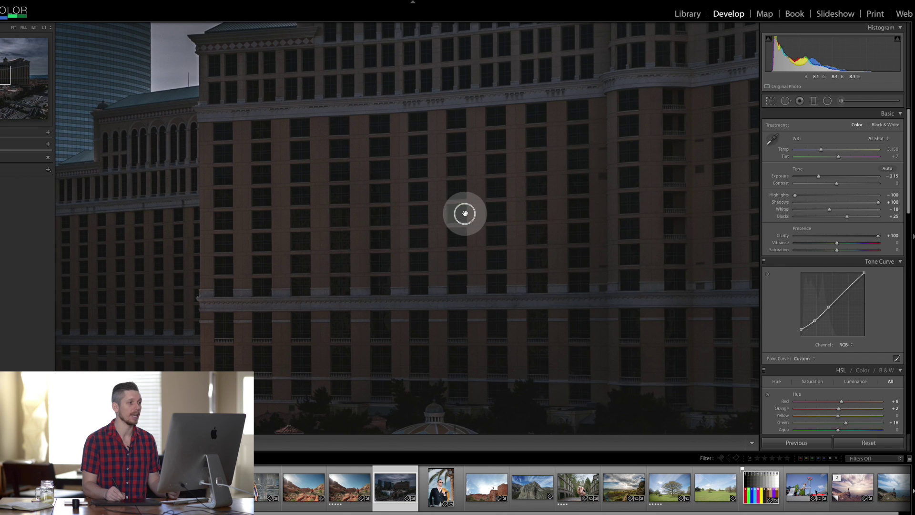
pyautogui.click(467, 214)
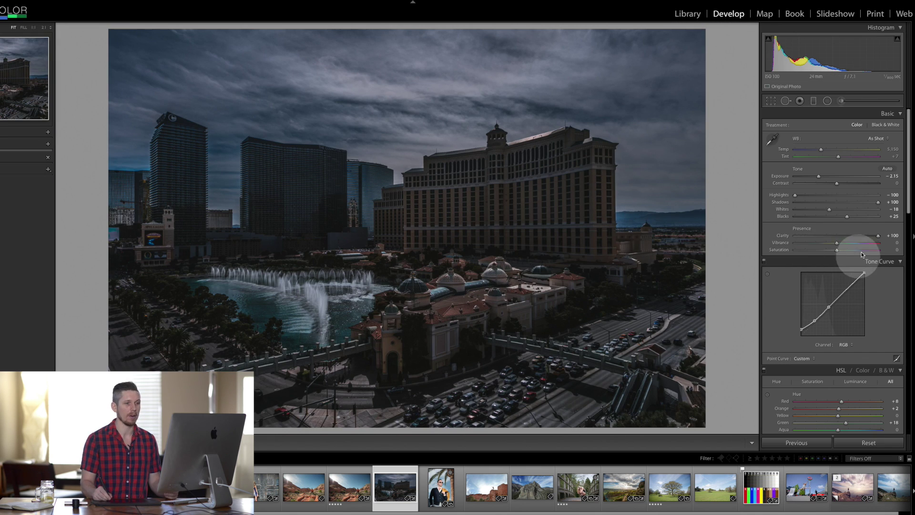
# Reset the cityscape's Clarity to 0 and brighten it to Exposure −0.30.
pyautogui.doubleClick(831, 235)
pyautogui.moveTo(836, 186)
pyautogui.mouseDown()
pyautogui.moveTo(825, 178)
pyautogui.moveTo(833, 177)
pyautogui.mouseUp()
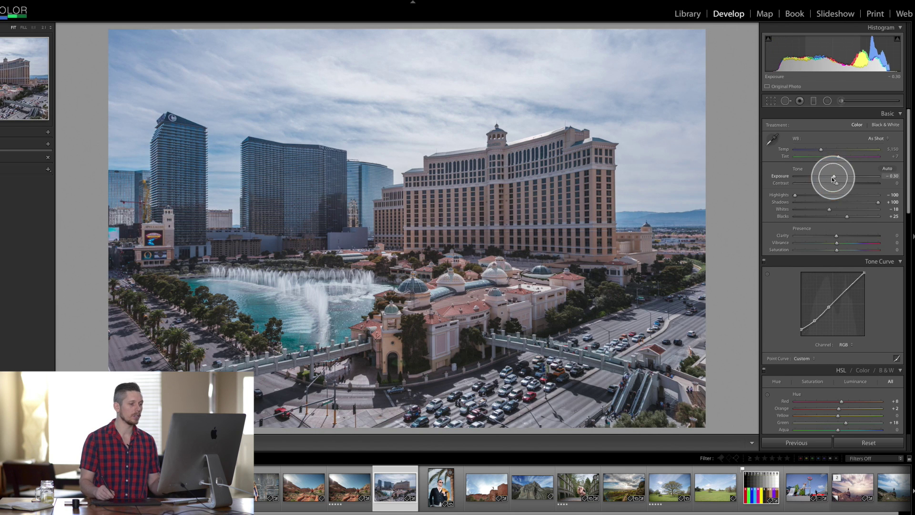
# Open the tone and color test chart and crop it, with the aspect ratio unlocked, to the full grayscale row from 0 to 10.
pyautogui.click(761, 486)
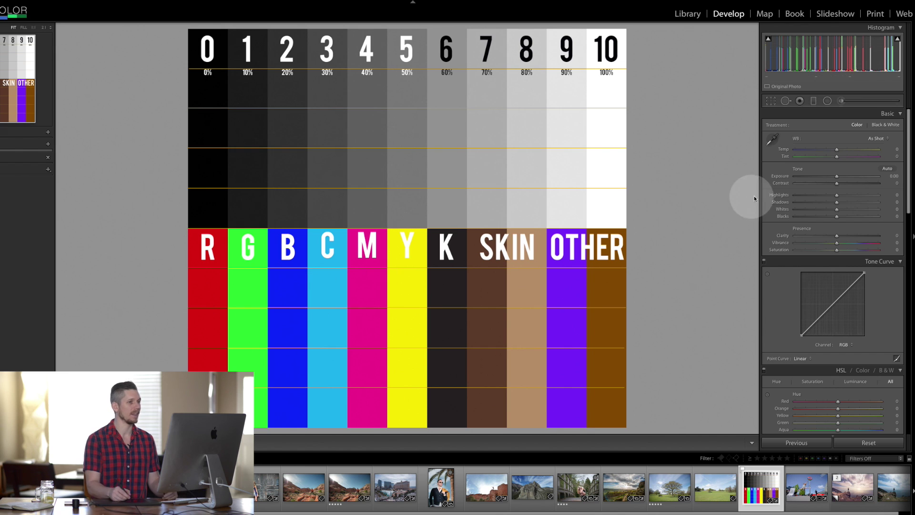
pyautogui.click(771, 100)
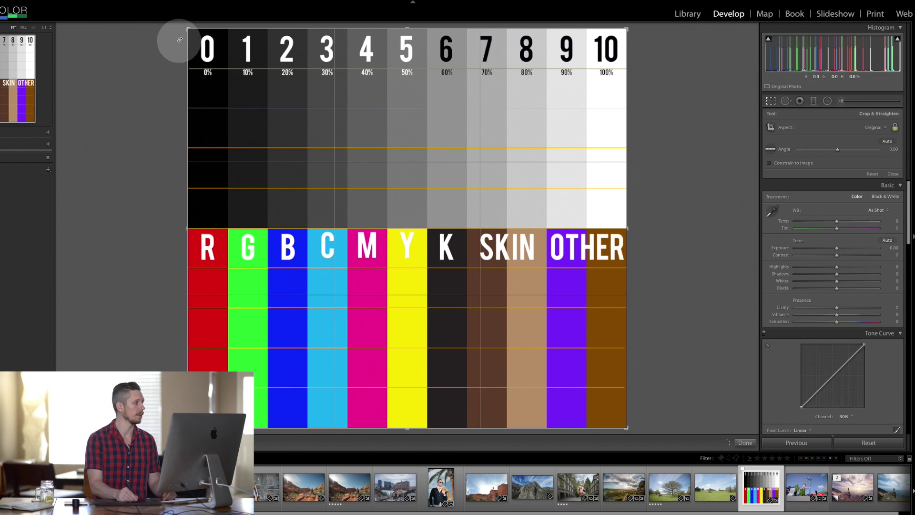
pyautogui.moveTo(408, 427); pyautogui.dragTo(396, 338)
pyautogui.click(895, 127)
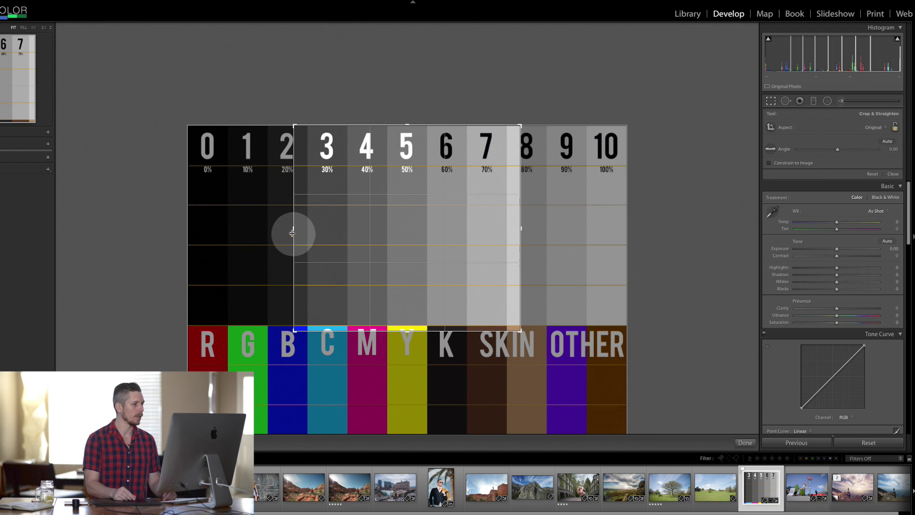
pyautogui.moveTo(292, 231); pyautogui.dragTo(185, 235)
pyautogui.moveTo(481, 328); pyautogui.dragTo(475, 322)
pyautogui.moveTo(575, 229); pyautogui.dragTo(707, 217)
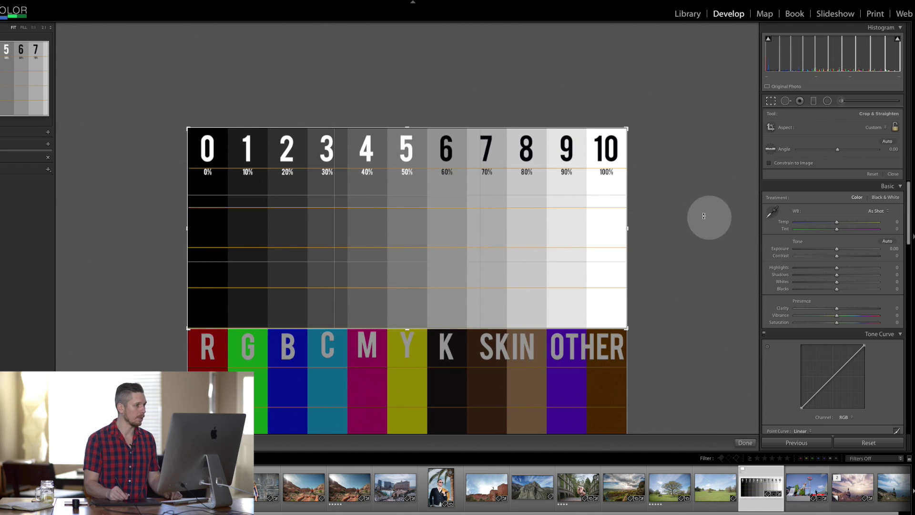
pyautogui.press('Return')
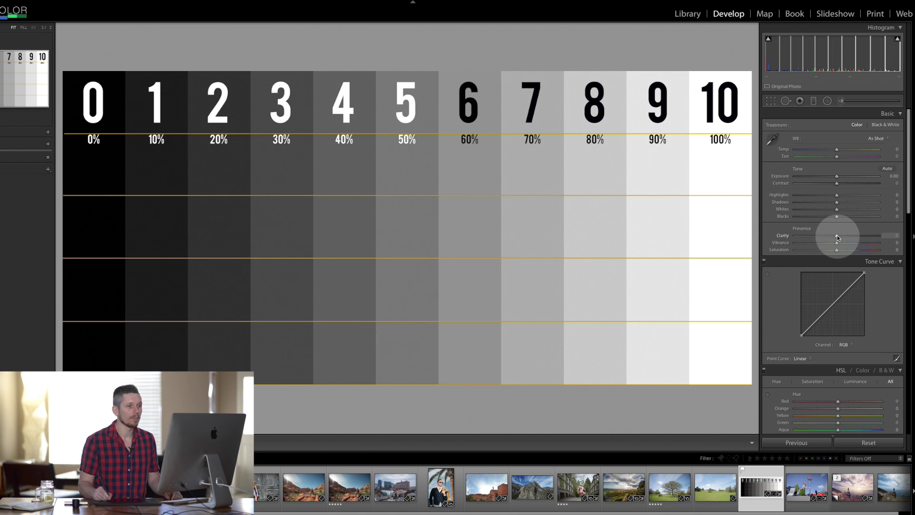
# Compare Contrast −100 with +100 on the grayscale chart, try Exposure +0.25, and reset both settings to 0.
pyautogui.moveTo(836, 183); pyautogui.dragTo(762, 184)
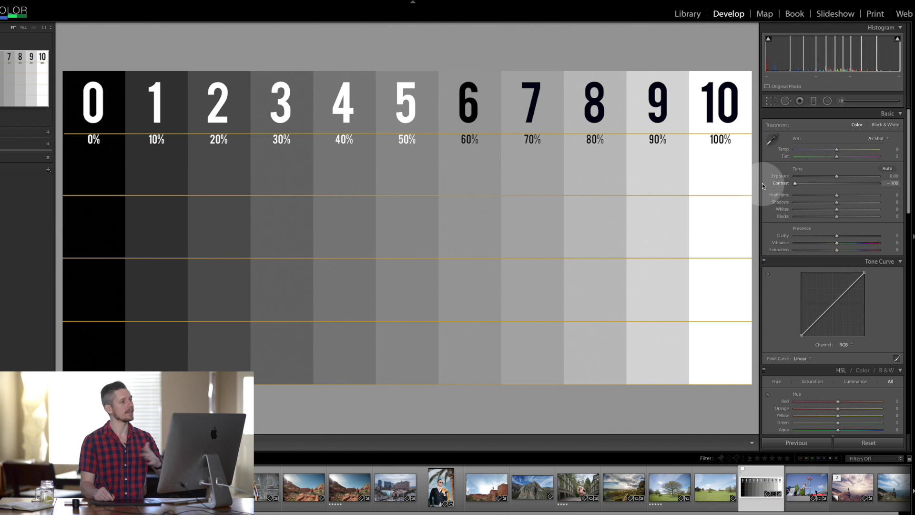
pyautogui.moveTo(762, 183); pyautogui.dragTo(904, 181)
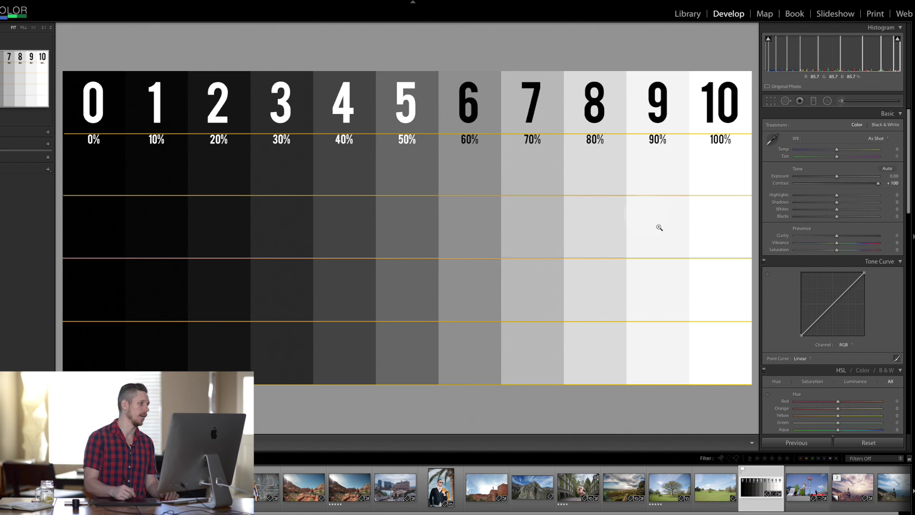
pyautogui.moveTo(836, 176)
pyautogui.mouseDown()
pyautogui.moveTo(853, 178)
pyautogui.moveTo(840, 178)
pyautogui.mouseUp()
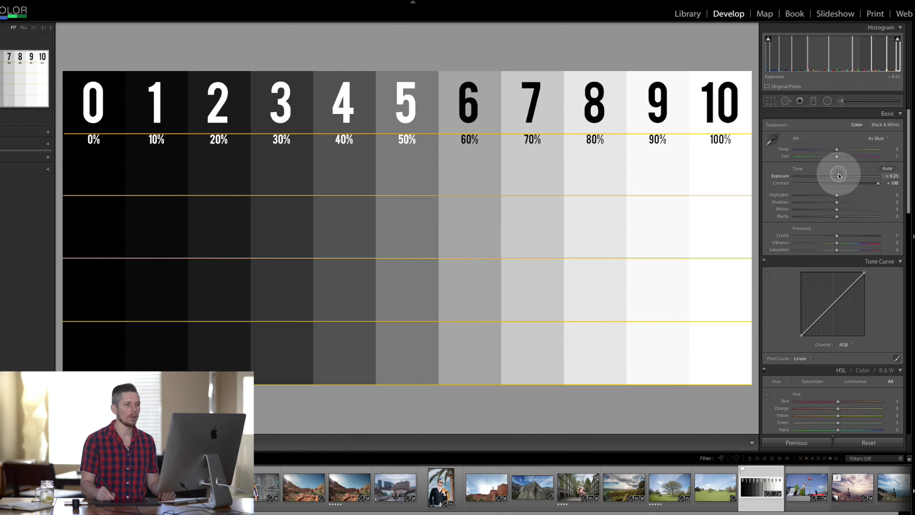
pyautogui.doubleClick(780, 175)
pyautogui.doubleClick(777, 182)
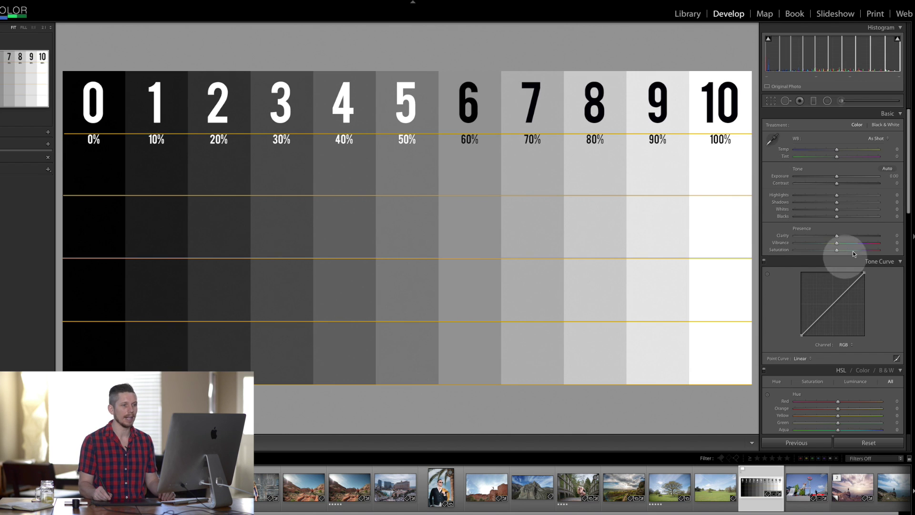
# Compare Clarity +100 with −100 on the grayscale chart and return Clarity to 0.
pyautogui.moveTo(837, 236); pyautogui.dragTo(899, 228)
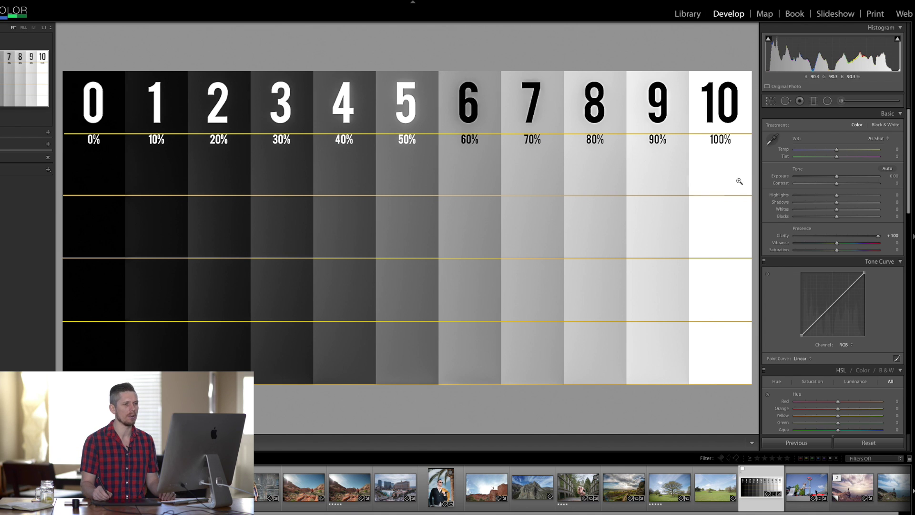
pyautogui.moveTo(871, 236); pyautogui.dragTo(772, 237)
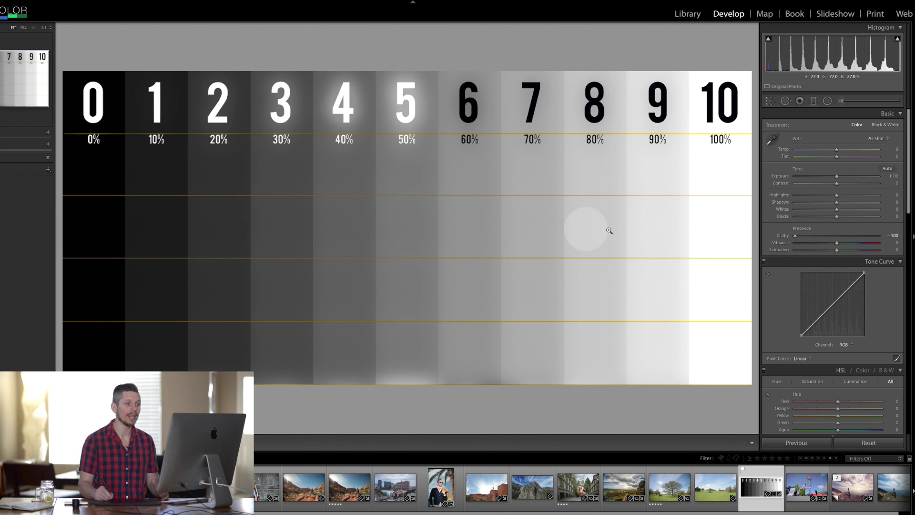
pyautogui.moveTo(795, 237); pyautogui.dragTo(836, 235)
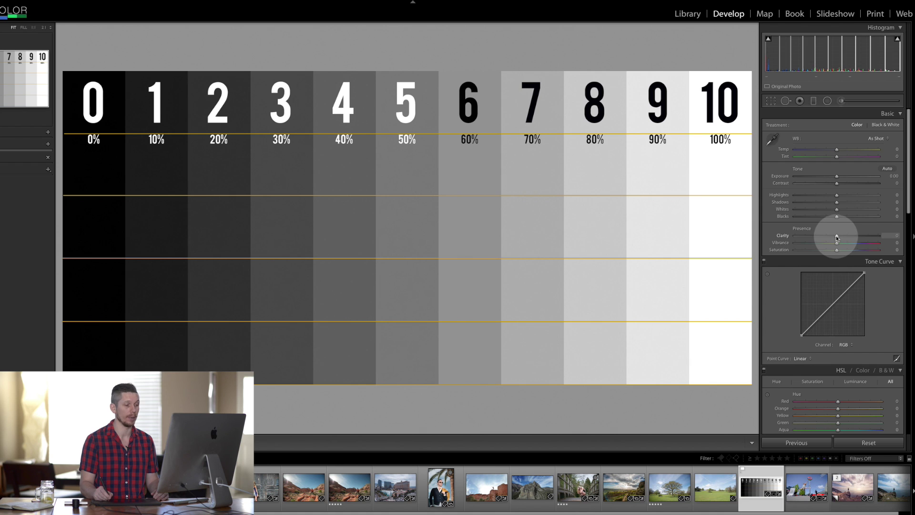